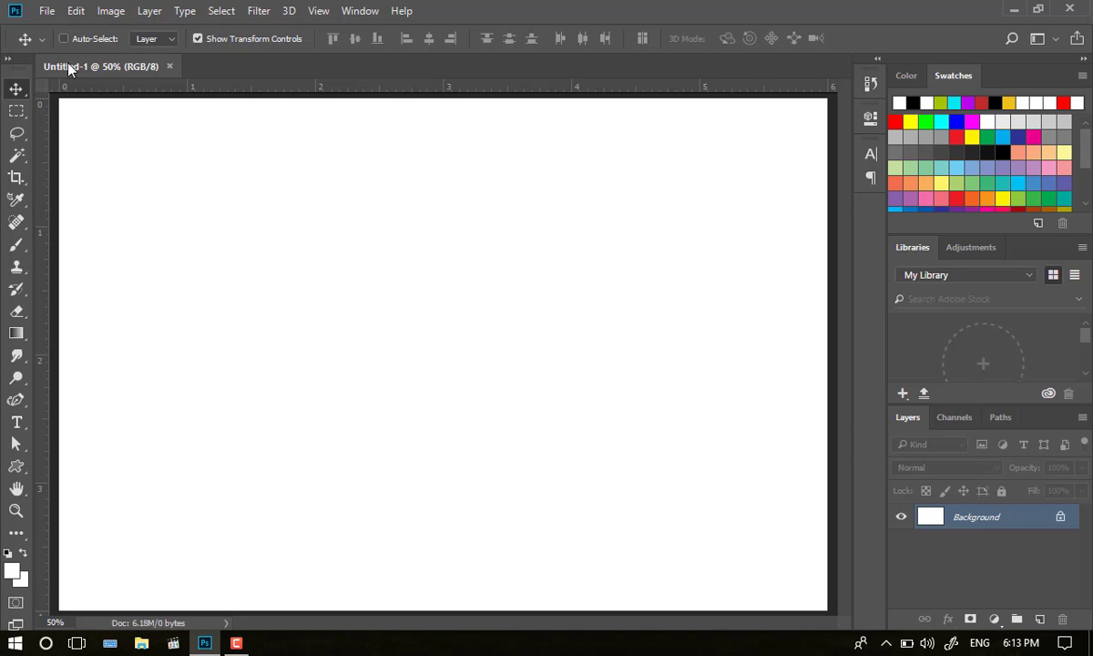
From the blank Untitled-1 document, open the File menu to start opening an image
{"action": "left_click", "coordinate": [46, 11]}
Open Mono Vs Stereo 4.jpg from the Pictures folder
{"action": "left_click", "coordinate": [56, 43]}
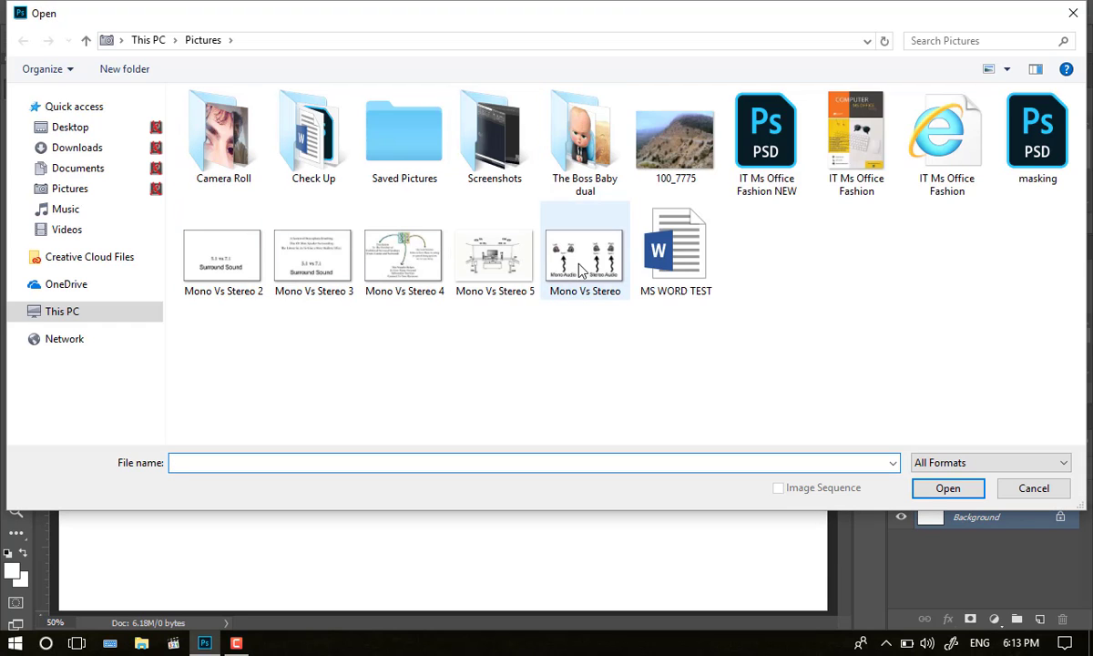
{"action": "key", "text": "Escape"}
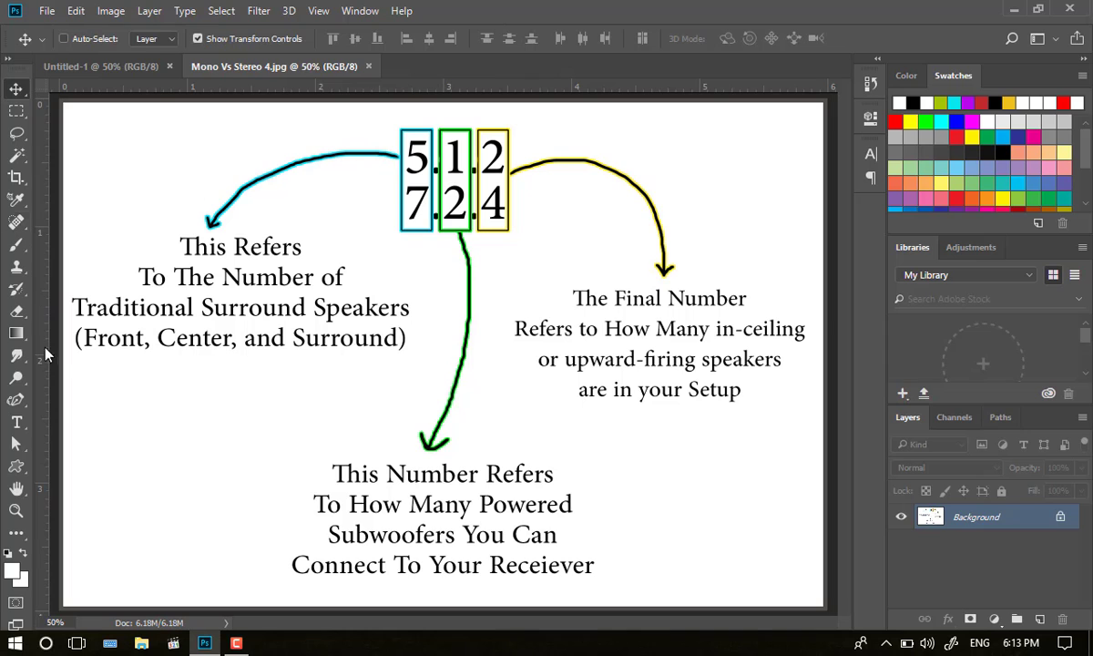
Zoom in on the 5 and 7 box and inspect its border pixels
{"action": "key", "text": "z"}
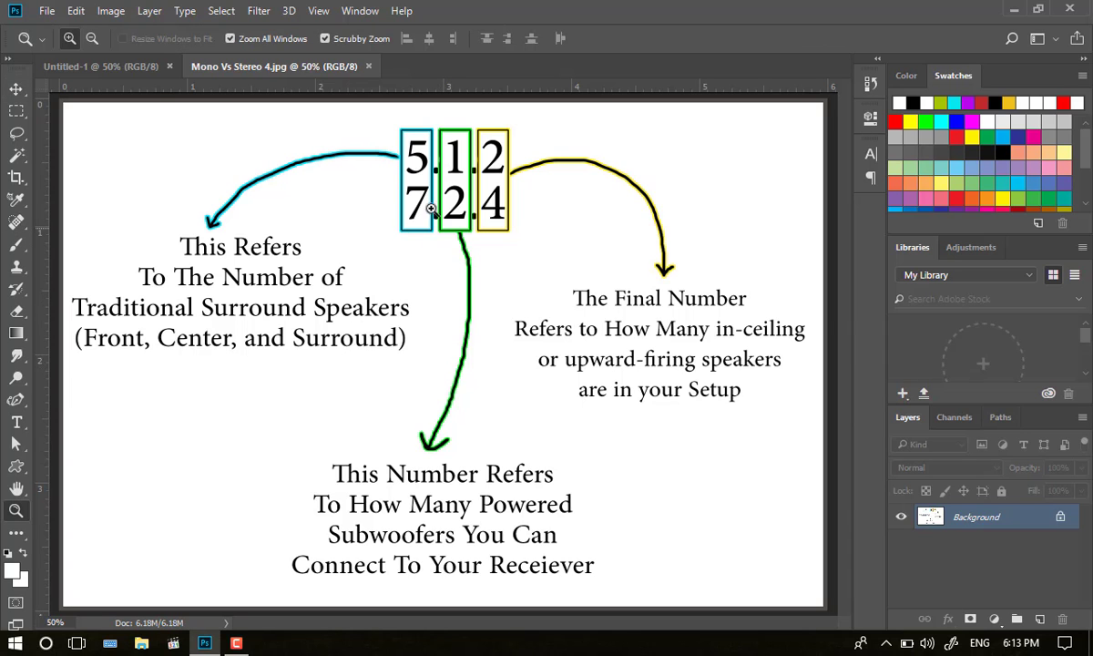
{"action": "left_click_drag", "start_coordinate": [401, 160], "coordinate": [276, 242]}
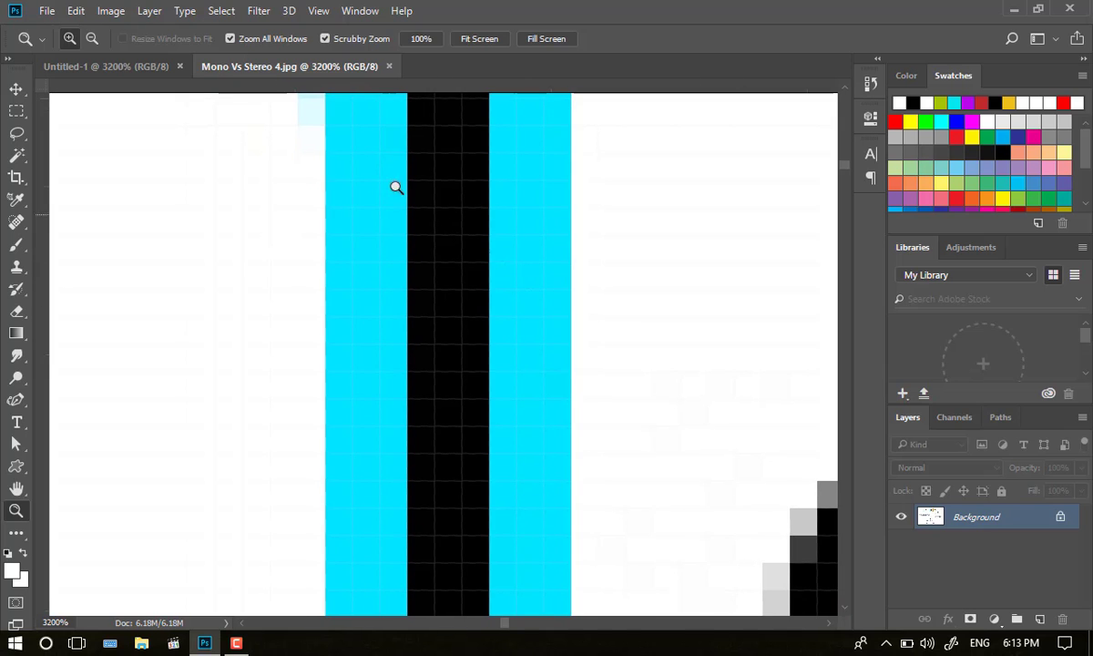
{"action": "left_click_drag", "start_coordinate": [478, 295], "coordinate": [408, 317]}
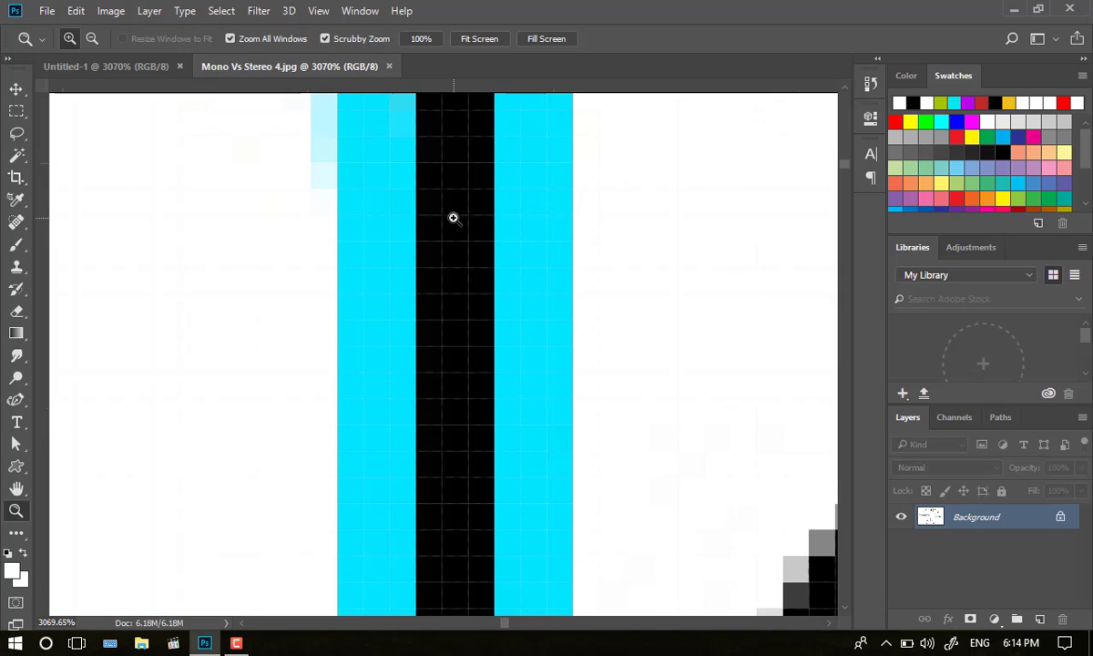
Fit the diagram on screen, then return to the Untitled-1 document
{"action": "right_click", "coordinate": [440, 182]}
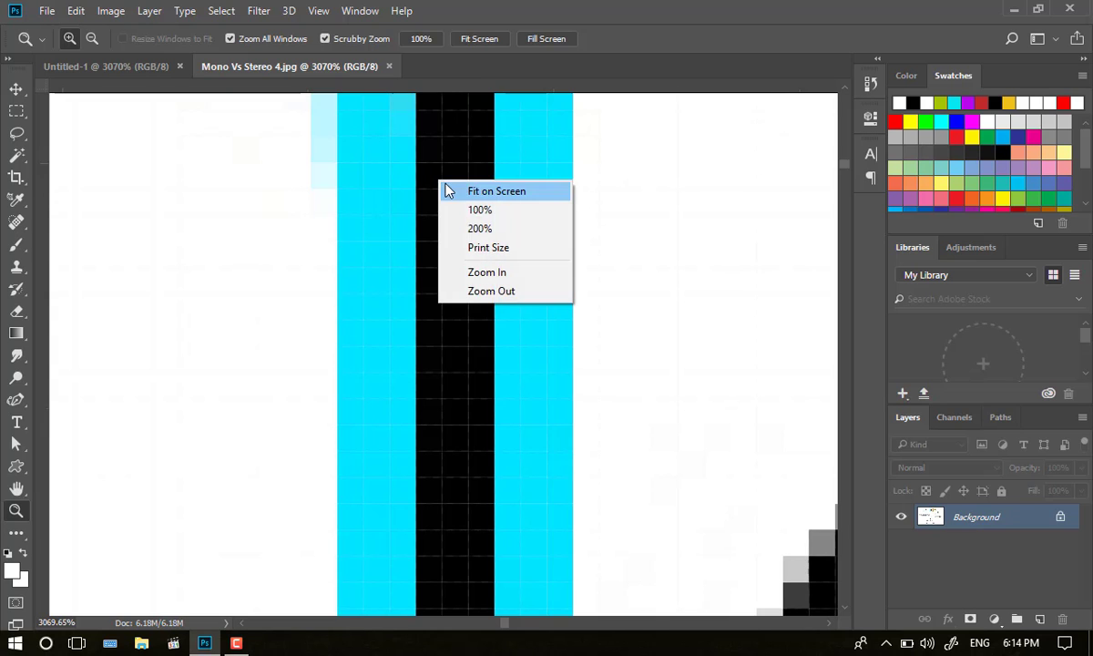
{"action": "left_click", "coordinate": [447, 191]}
{"action": "left_click", "coordinate": [146, 63]}
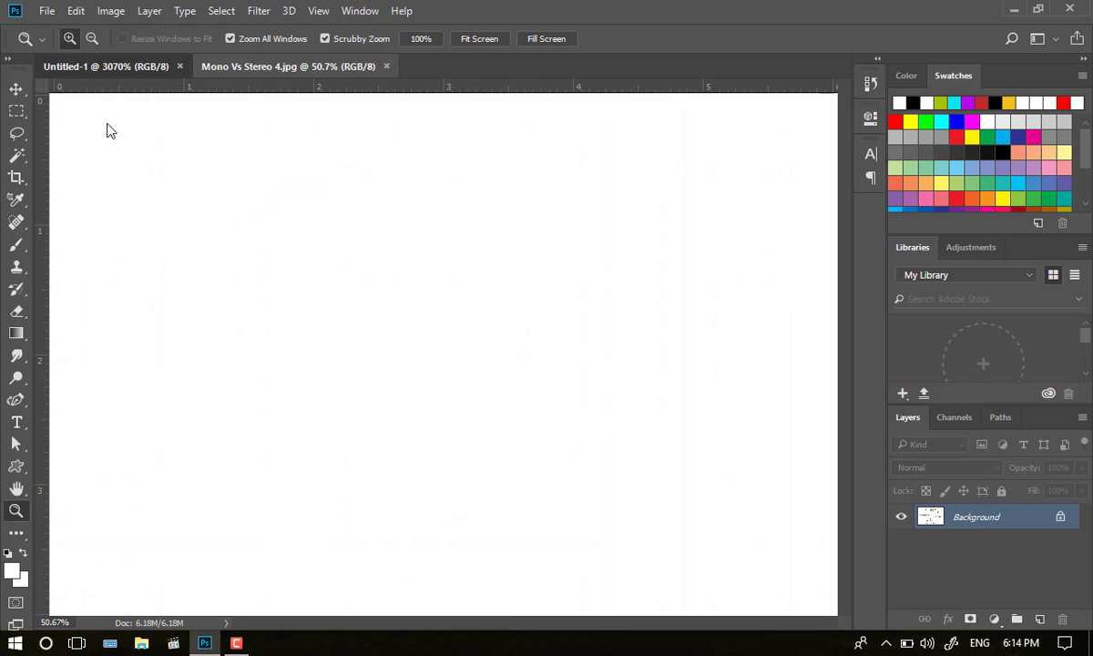
Pick the Rectangular Marquee, then switch to the Elliptical Marquee from the flyout
{"action": "left_click", "coordinate": [15, 112]}
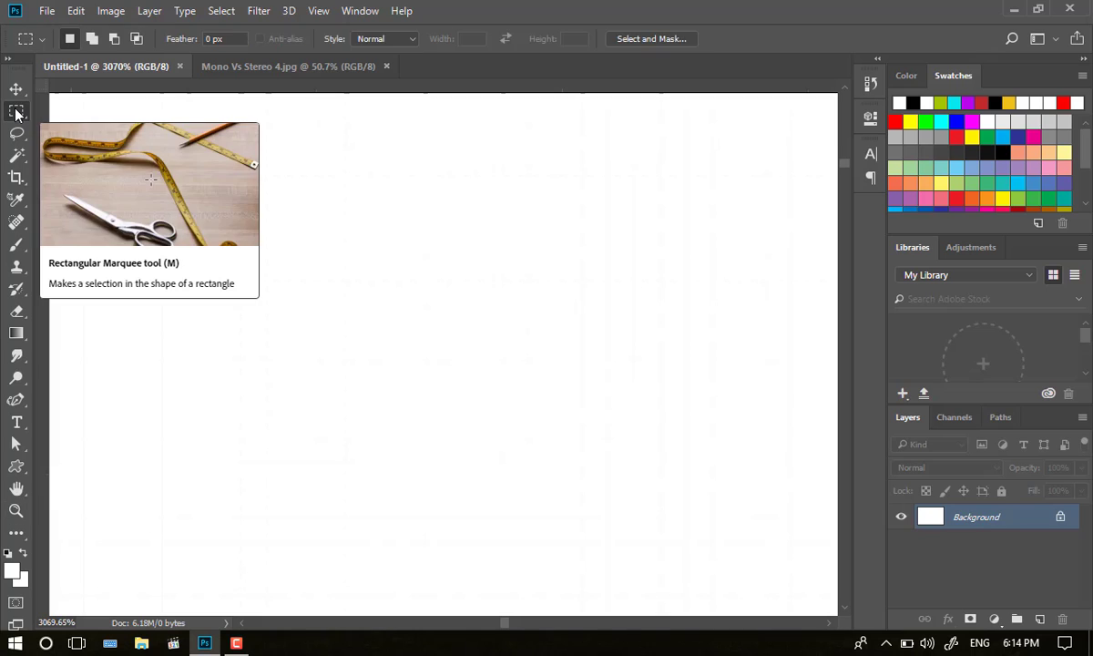
{"action": "right_click", "coordinate": [15, 112]}
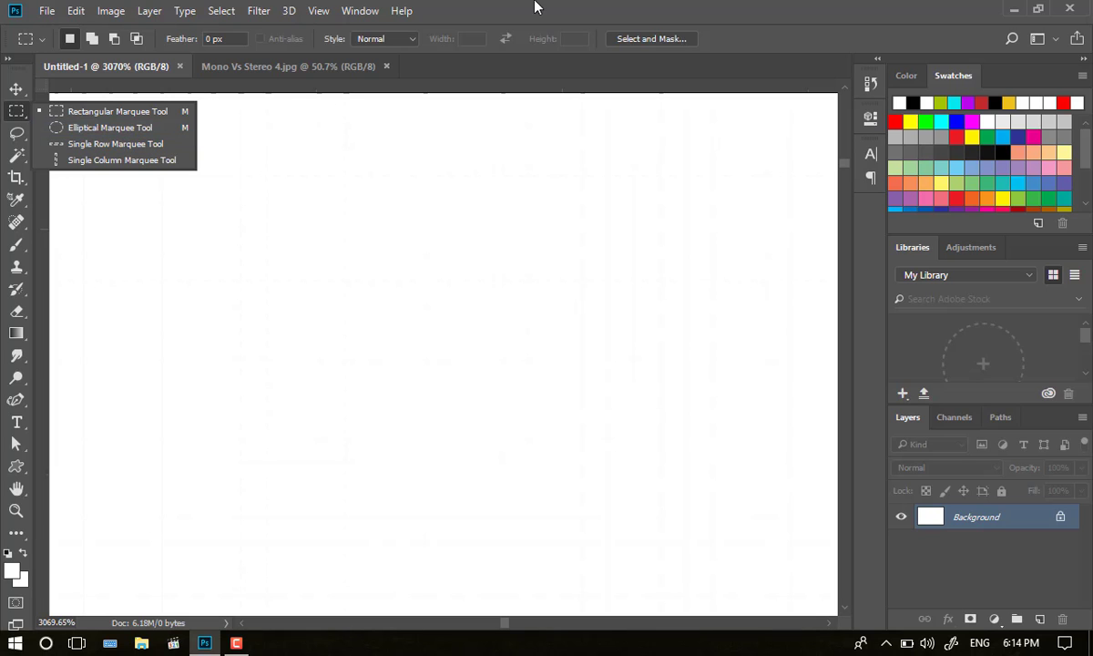
{"action": "key", "text": "Escape"}
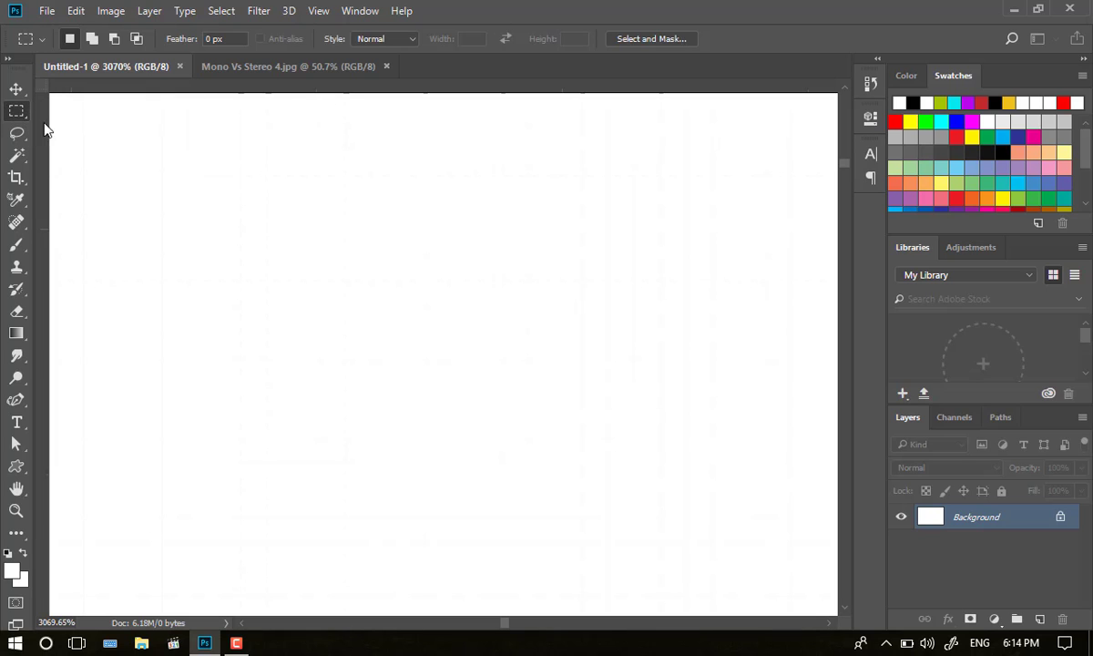
{"action": "key", "text": "shift+m"}
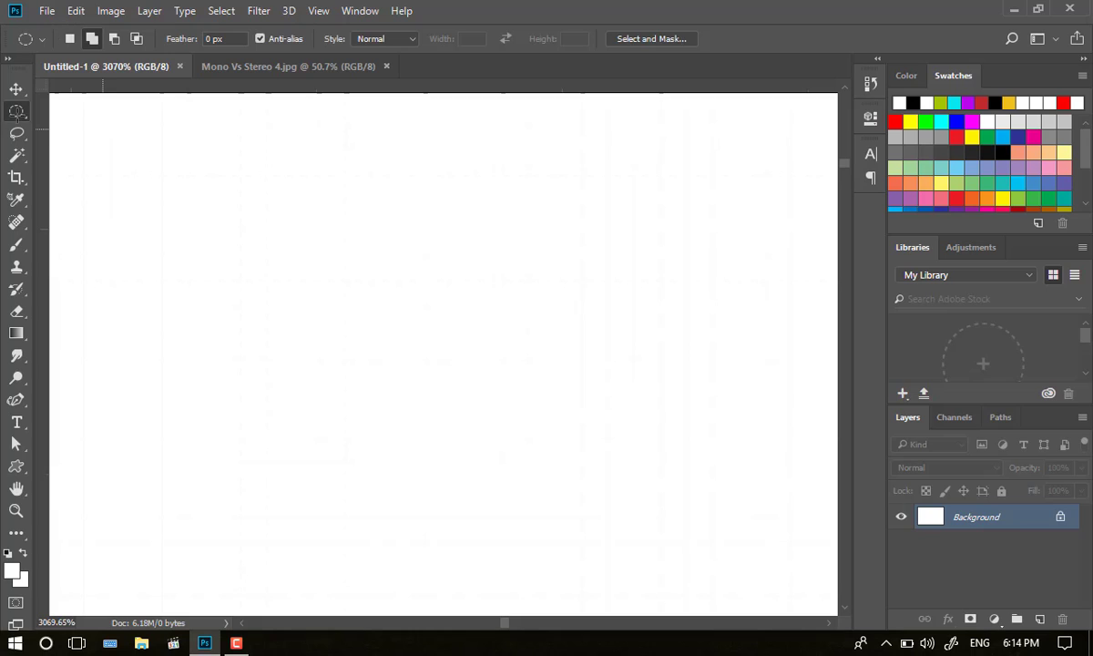
{"action": "right_click", "coordinate": [16, 111]}
{"action": "left_click", "coordinate": [80, 120]}
Switch back to the Rectangular Marquee Tool in the marquee flyout
{"action": "right_click", "coordinate": [15, 111]}
{"action": "left_click", "coordinate": [61, 118]}
{"action": "right_click", "coordinate": [18, 114]}
{"action": "left_click", "coordinate": [58, 111]}
{"action": "right_click", "coordinate": [14, 113]}
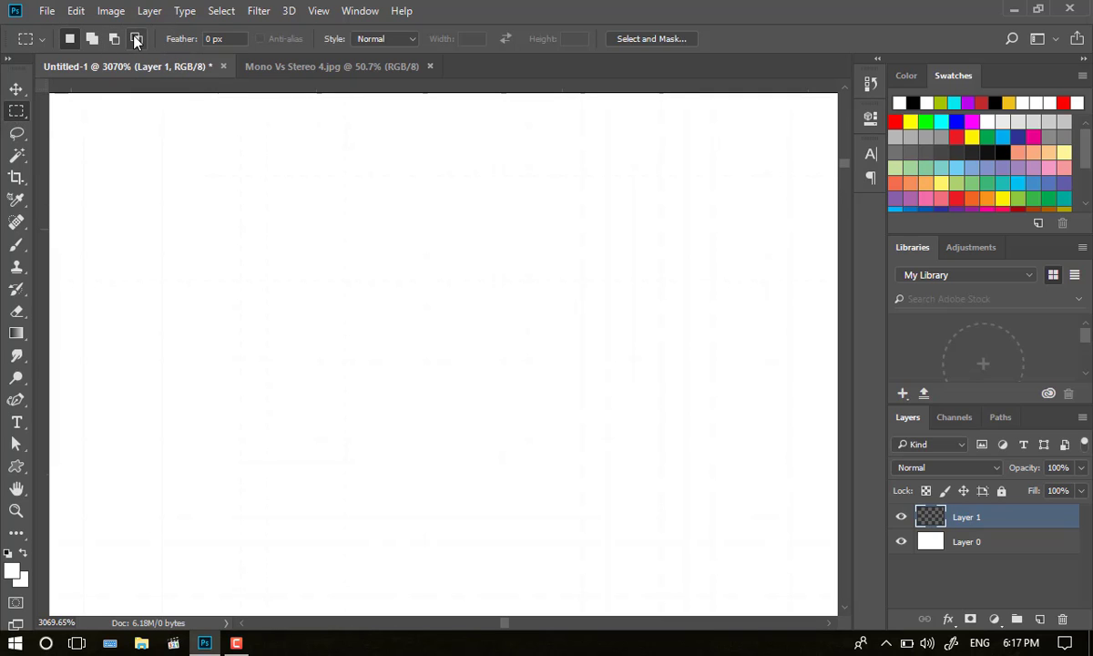
Draw a trial rectangle, clear it, then select a rectangle at the lower right
{"action": "left_click_drag", "start_coordinate": [118, 137], "coordinate": [320, 295]}
{"action": "left_click", "coordinate": [321, 294]}
{"action": "left_click_drag", "start_coordinate": [763, 440], "coordinate": [517, 550]}
{"action": "key", "text": "XF86MonBrightnessUp"}
{"action": "key", "text": "XF86MonBrightnessUp"}
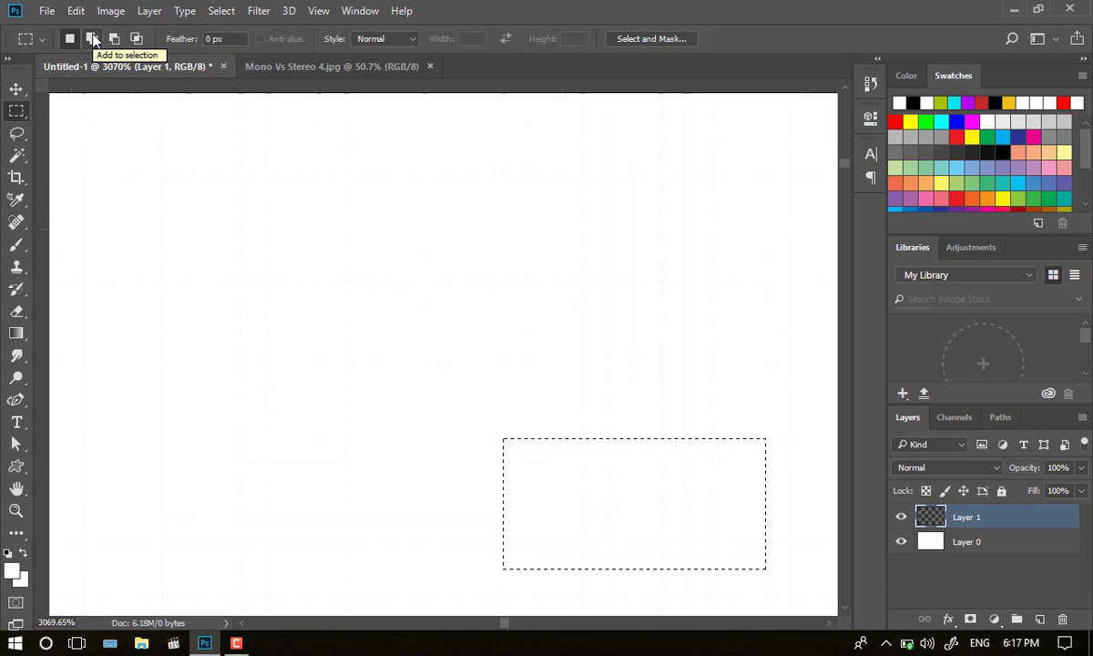
With Add to selection, add upper-left, upper-right and lower-left rectangles, then deselect and draw a central one
{"action": "key", "text": "shift"}
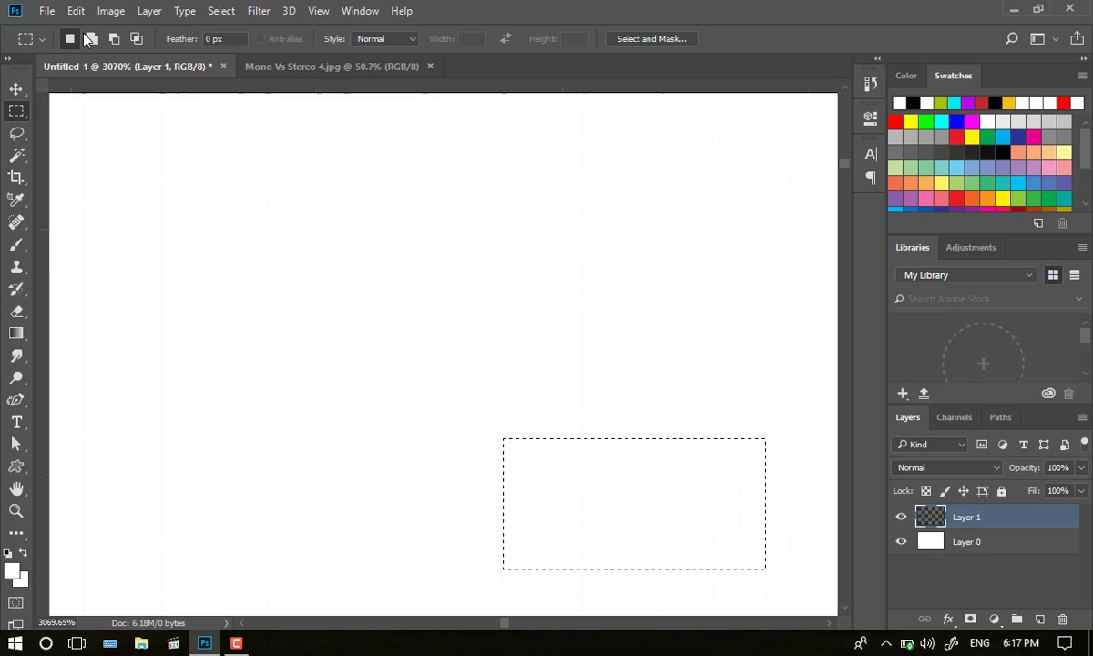
{"action": "left_click", "coordinate": [93, 40]}
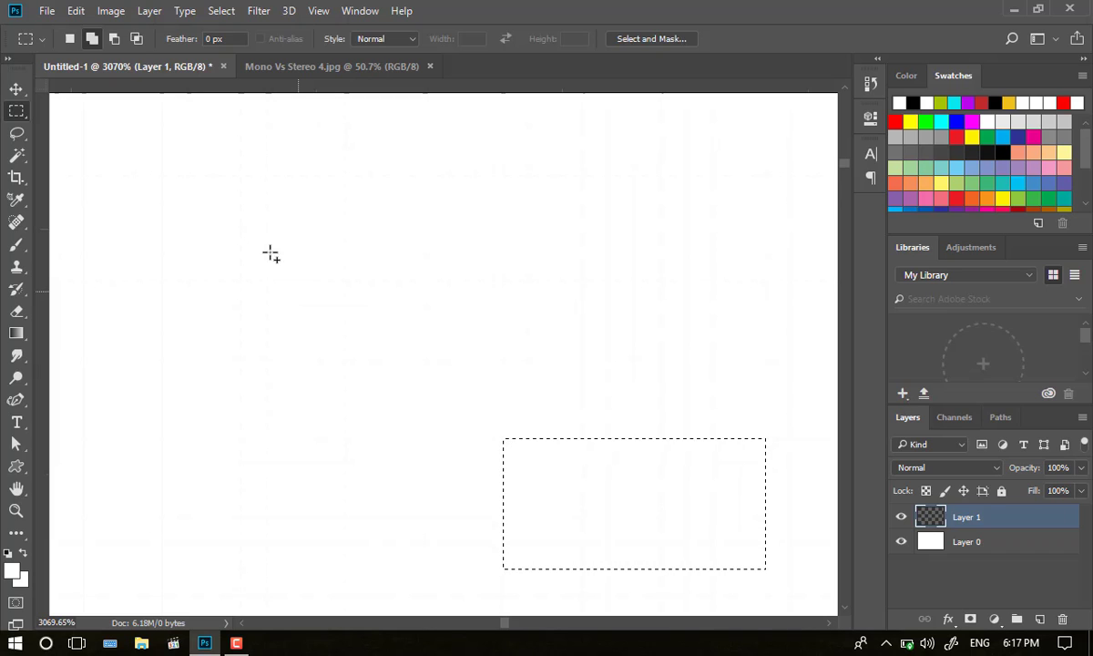
{"action": "left_click_drag", "start_coordinate": [84, 124], "coordinate": [376, 304]}
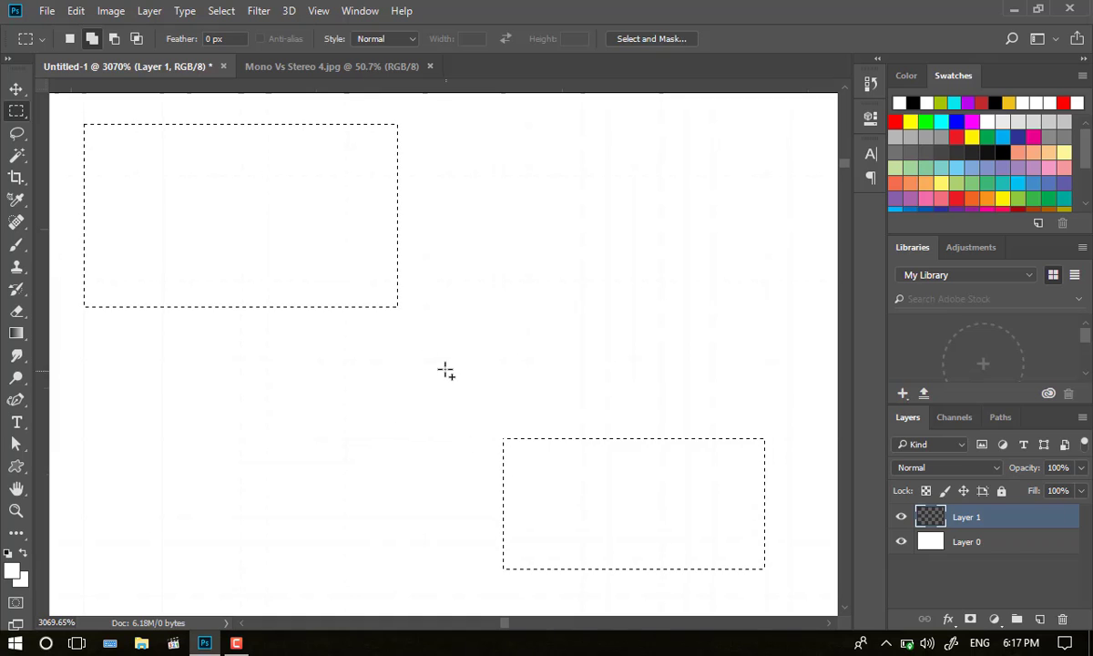
{"action": "left_click_drag", "start_coordinate": [816, 125], "coordinate": [546, 239]}
{"action": "key", "text": "Escape"}
{"action": "left_click_drag", "start_coordinate": [110, 542], "coordinate": [372, 386]}
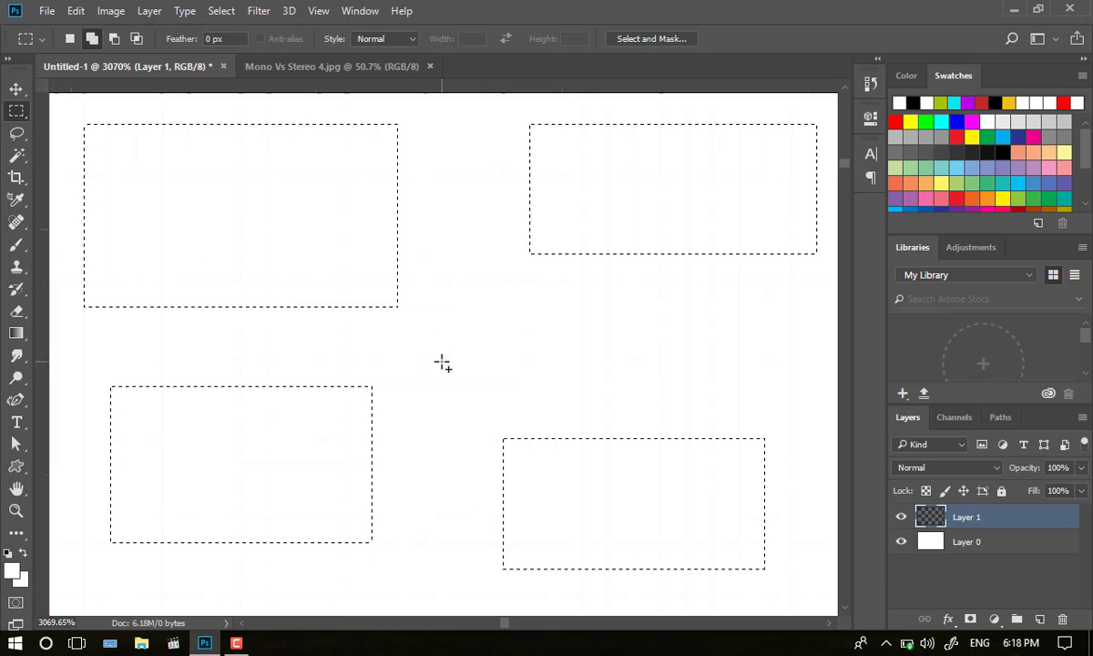
{"action": "left_click", "coordinate": [464, 253]}
{"action": "mouse_move", "coordinate": [319, 175]}
{"action": "left_mouse_down"}
{"action": "mouse_move", "coordinate": [398, 262]}
{"action": "mouse_move", "coordinate": [716, 437]}
{"action": "mouse_move", "coordinate": [321, 177]}
{"action": "left_mouse_up"}
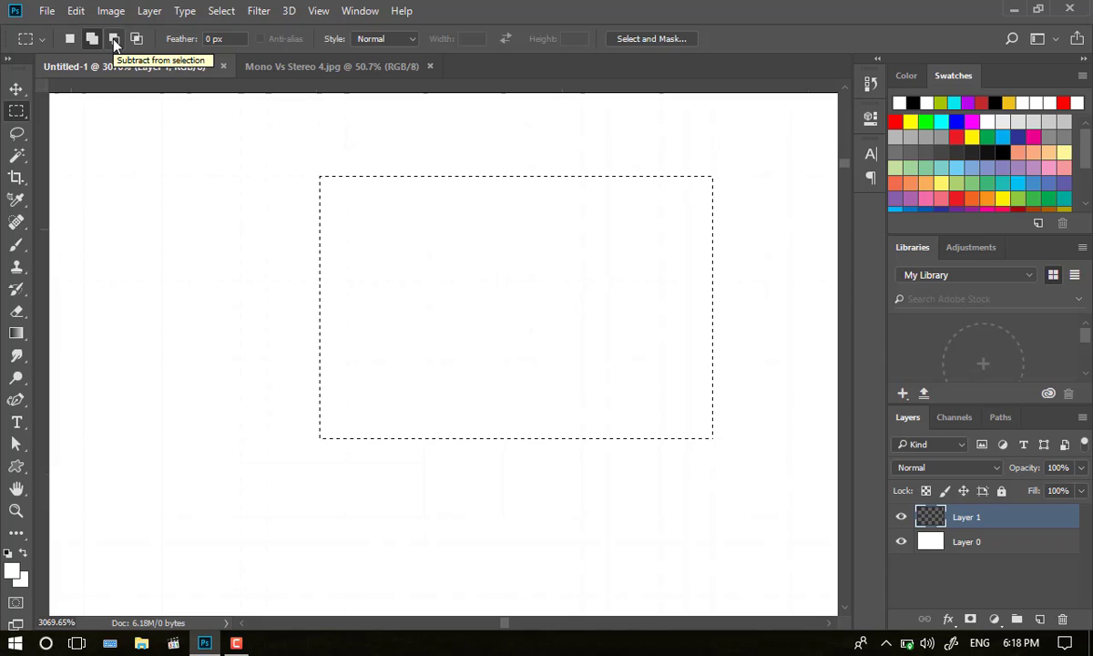
Subtract the middle from the selection, leaving two vertical strips
{"action": "left_click", "coordinate": [113, 40]}
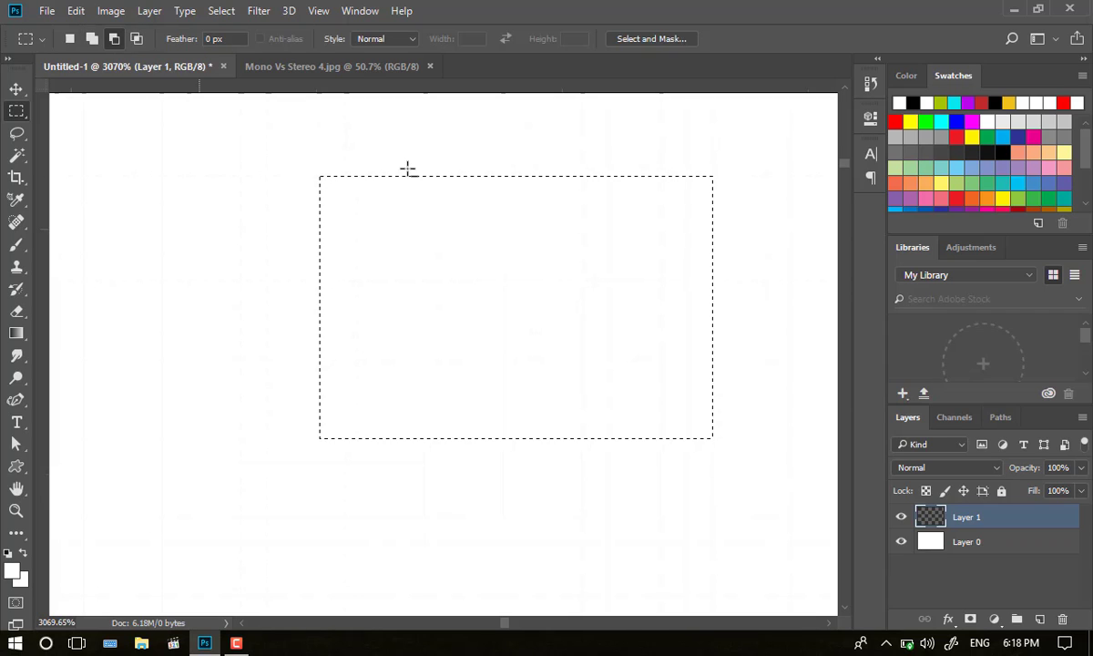
{"action": "left_click_drag", "start_coordinate": [634, 124], "coordinate": [380, 472]}
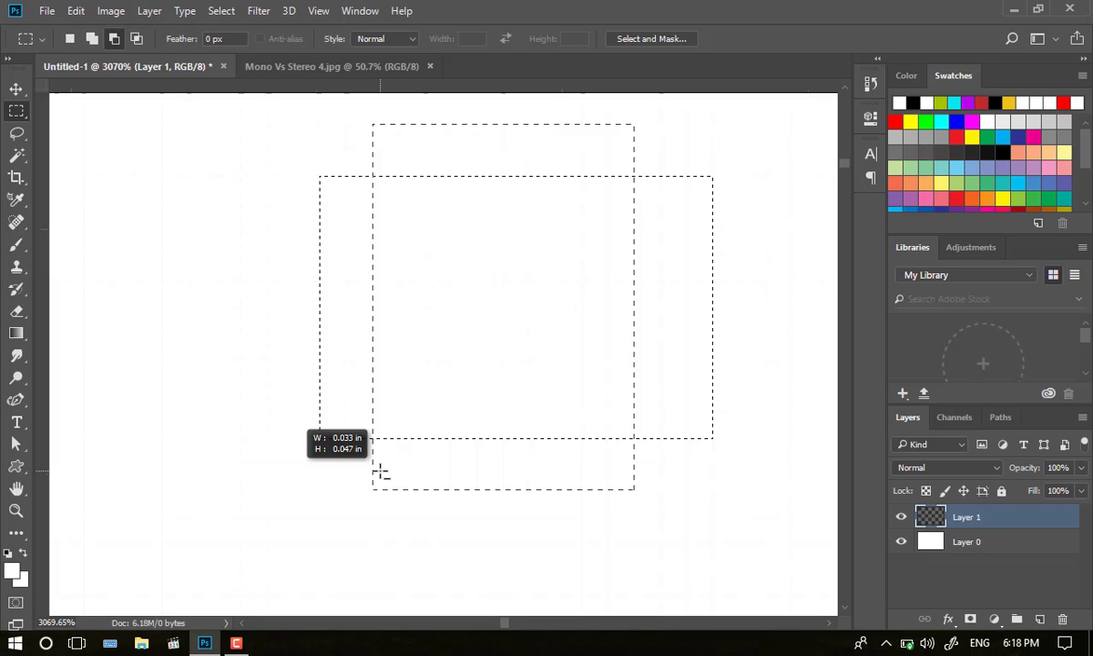
{"action": "left_click_drag", "start_coordinate": [380, 473], "coordinate": [378, 471]}
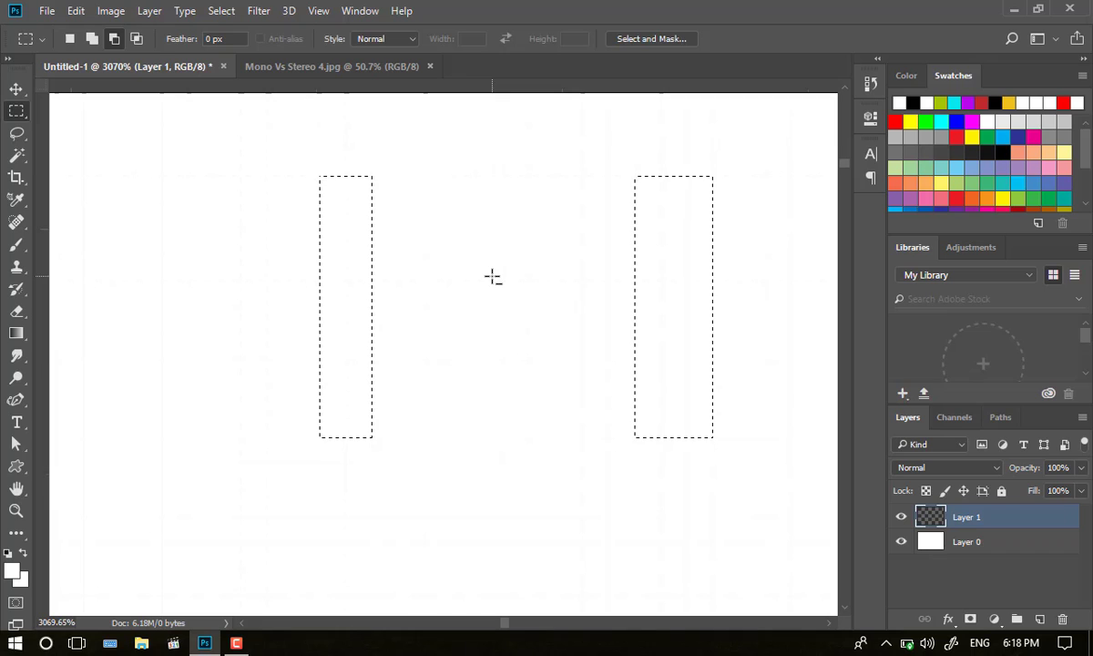
Deselect the strips, then use Add to selection for a wide lower rectangle
{"action": "key", "text": "ctrl+d"}
{"action": "key", "text": "ctrl+shift+d"}
{"action": "left_click", "coordinate": [91, 38]}
{"action": "left_click_drag", "start_coordinate": [738, 386], "coordinate": [205, 518]}
{"action": "key", "text": "ctrl+z"}
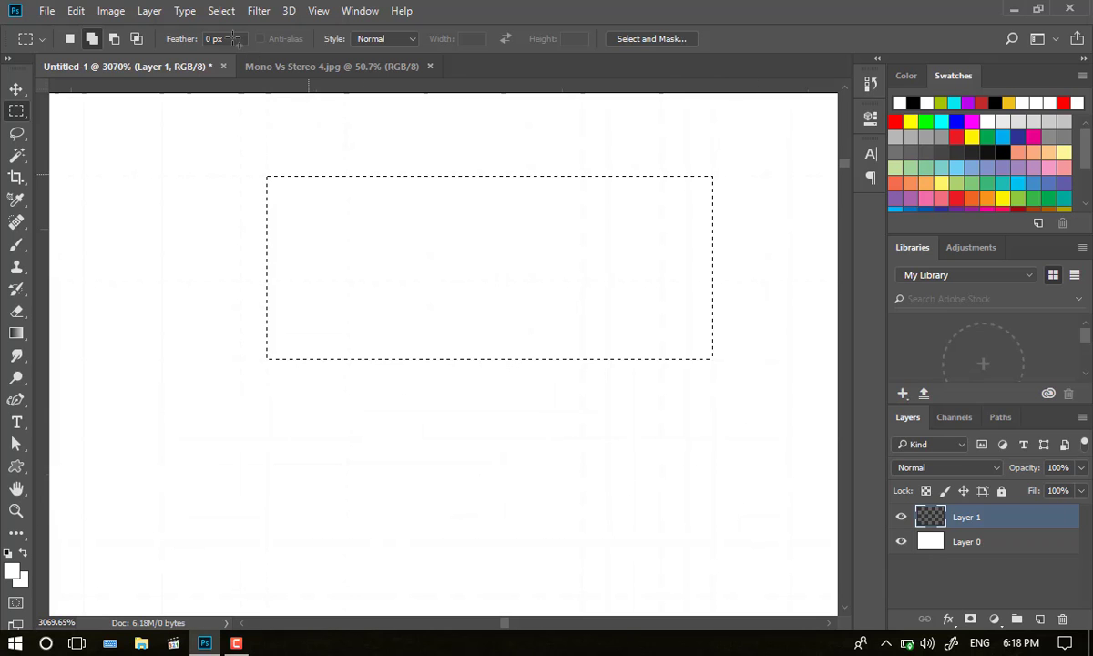
Intersect the selections with two rectangles to keep overlaps, then deselect and choose Add to selection
{"action": "left_click", "coordinate": [136, 40]}
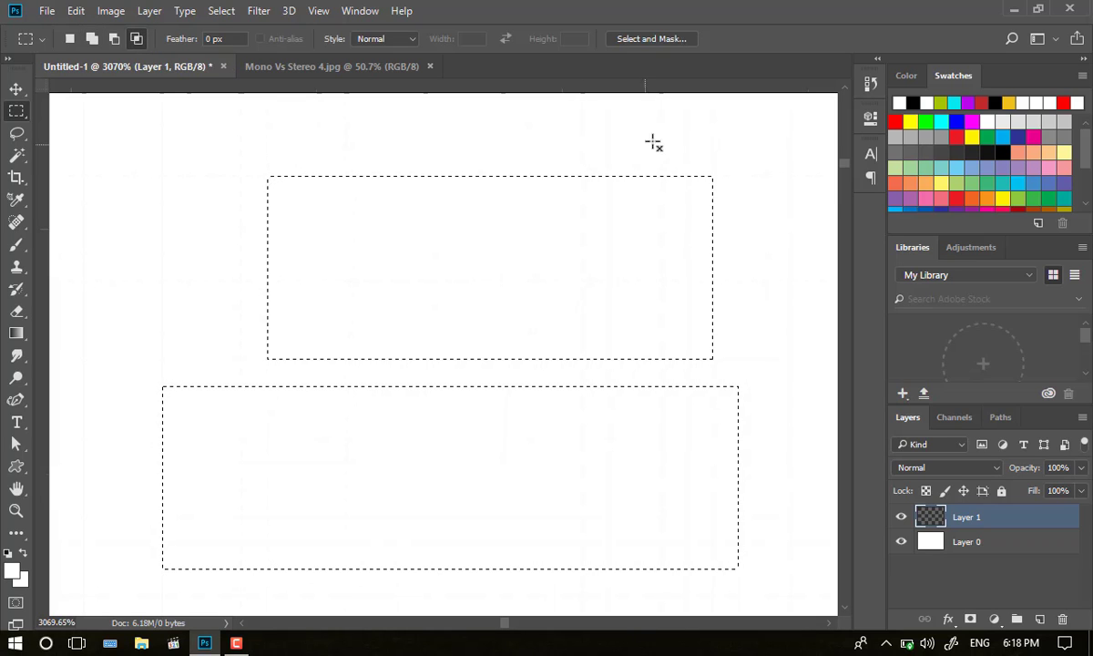
{"action": "left_click_drag", "start_coordinate": [713, 124], "coordinate": [246, 586]}
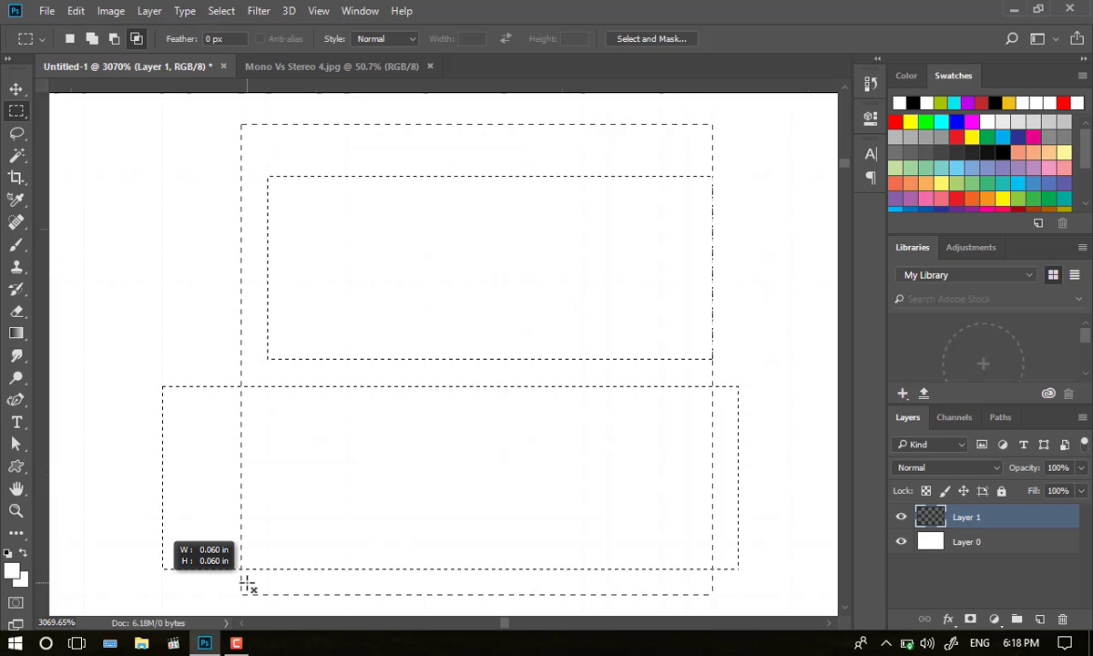
{"action": "left_click_drag", "start_coordinate": [247, 584], "coordinate": [245, 584]}
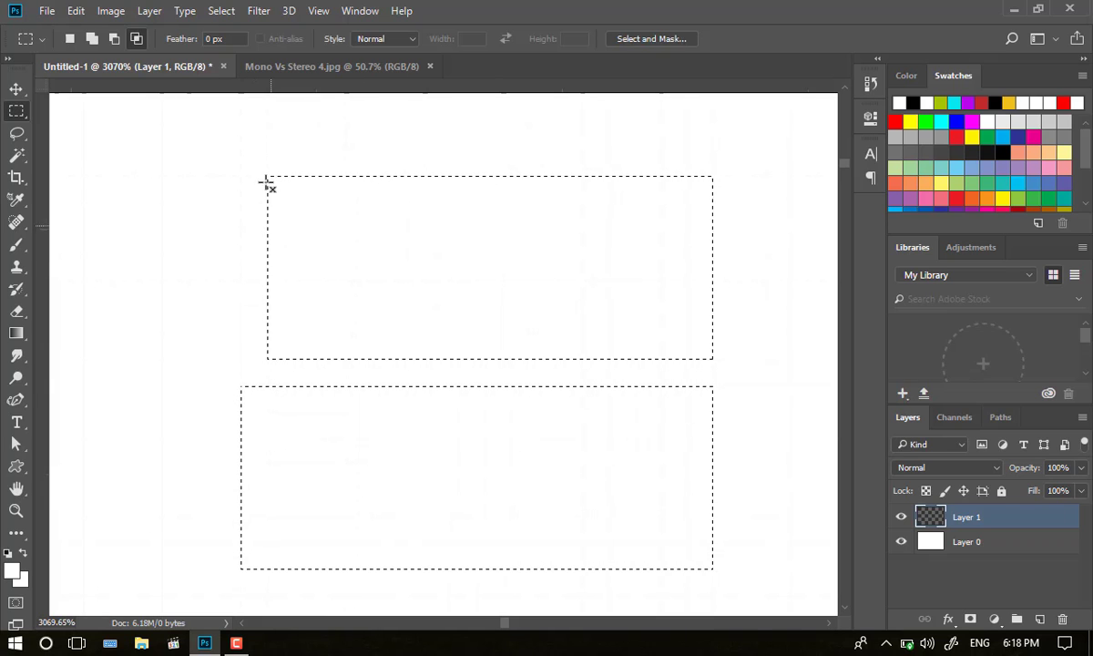
{"action": "left_click_drag", "start_coordinate": [268, 124], "coordinate": [656, 569]}
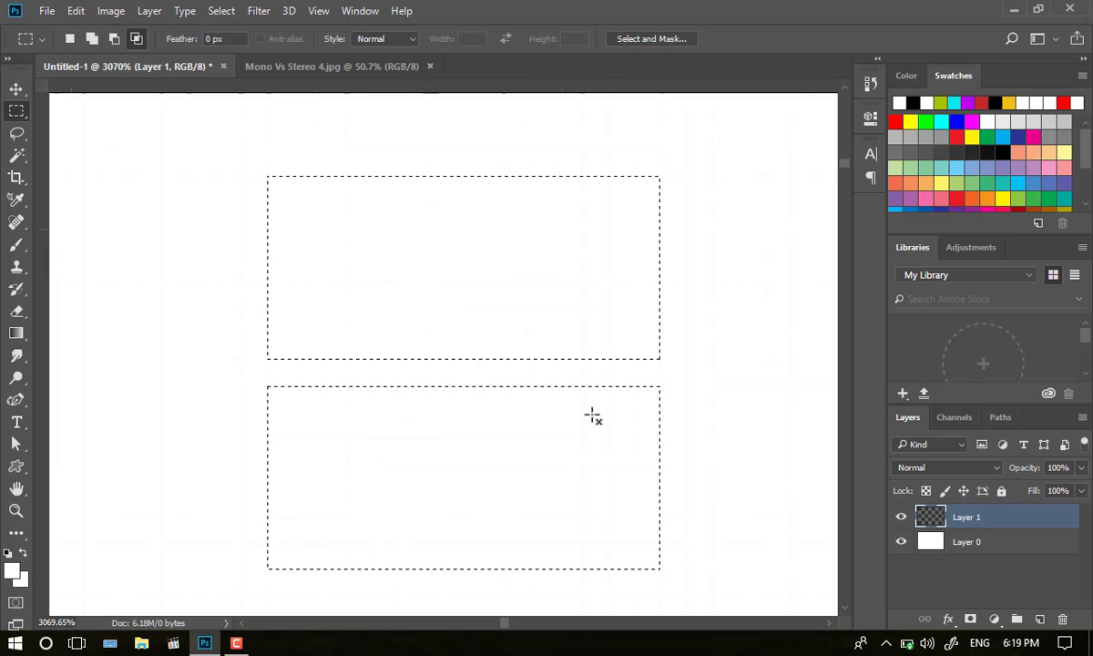
{"action": "left_click", "coordinate": [508, 369]}
{"action": "left_click", "coordinate": [90, 41]}
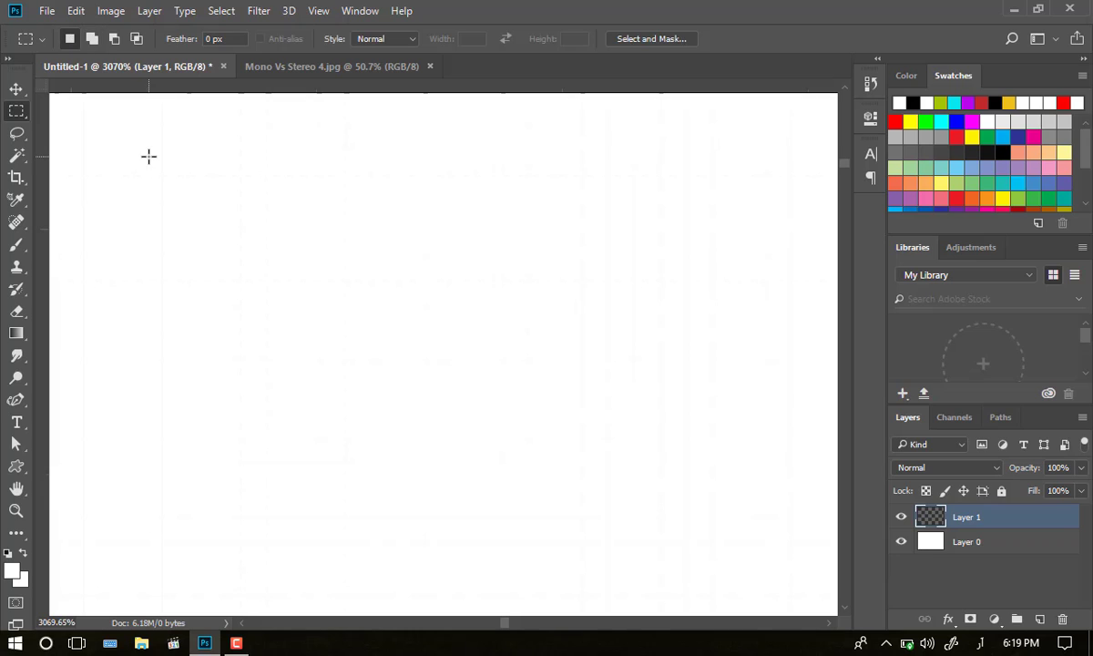
{"action": "left_click_drag", "start_coordinate": [214, 226], "coordinate": [337, 310]}
{"action": "key", "text": "ctrl+shift+d"}
{"action": "left_click_drag", "start_coordinate": [425, 149], "coordinate": [713, 254]}
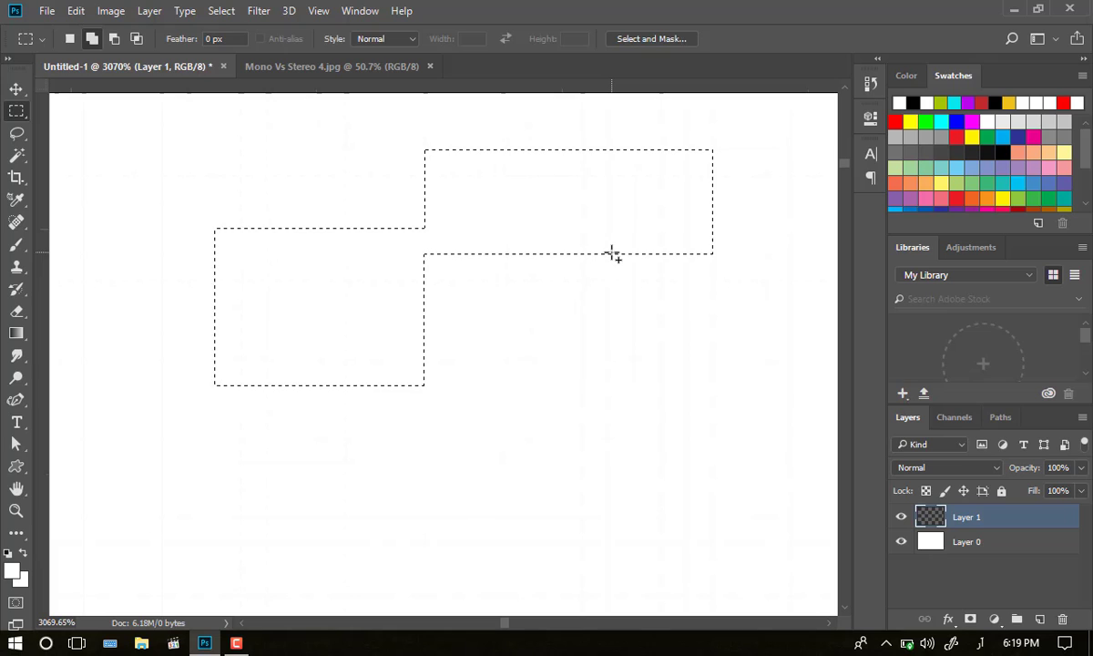
{"action": "left_click", "coordinate": [91, 41]}
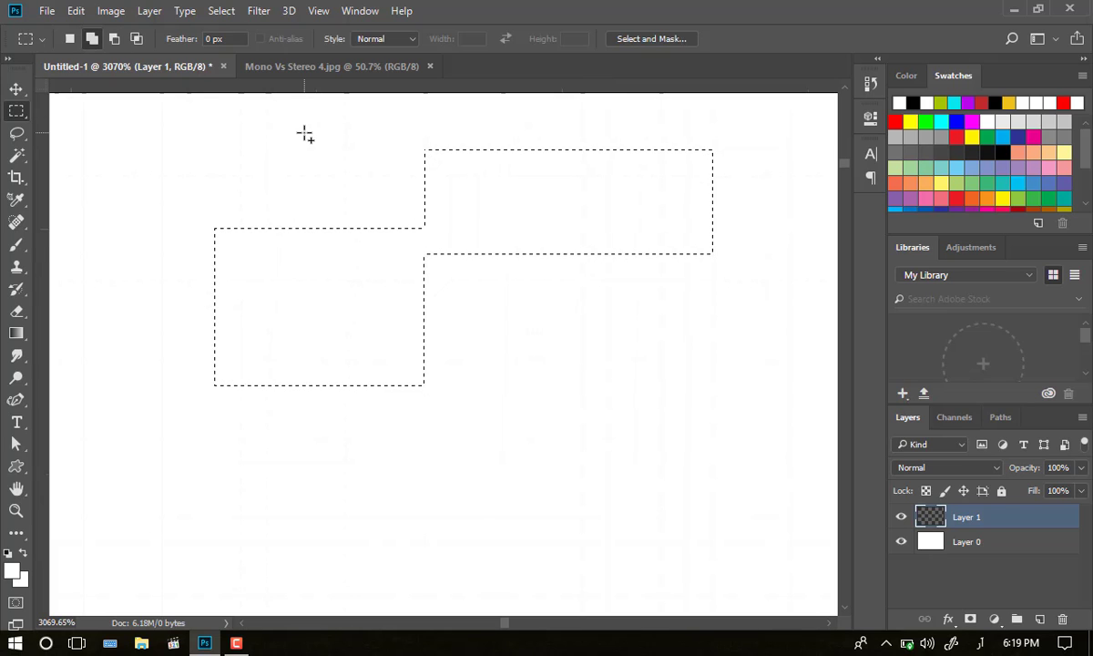
{"action": "key", "text": "shift"}
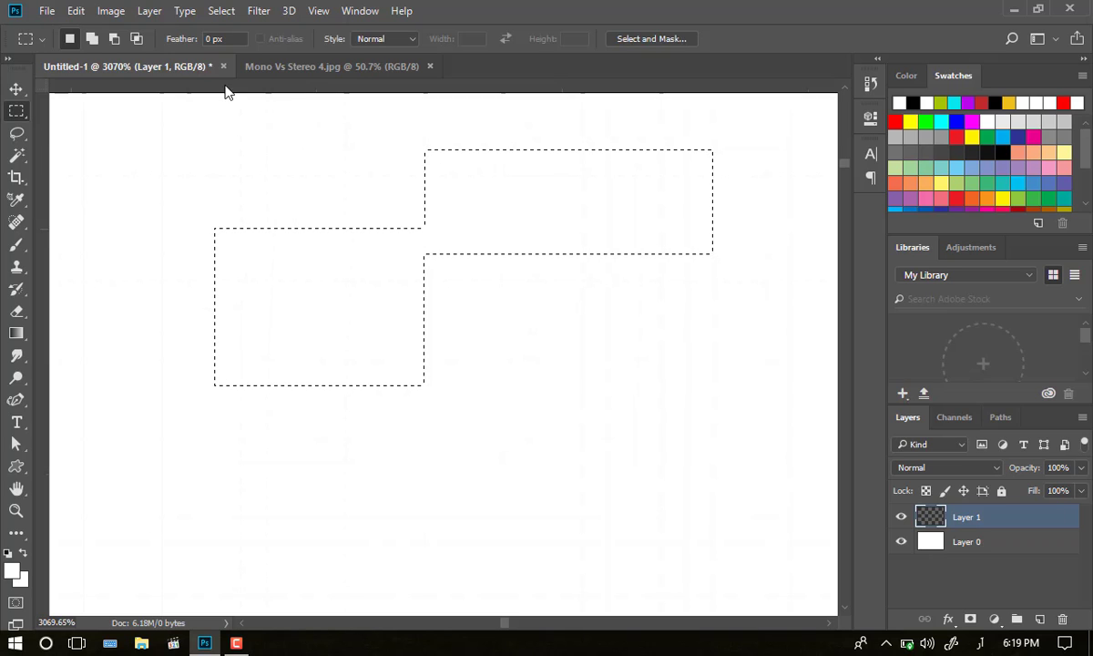
{"action": "key", "text": "shift"}
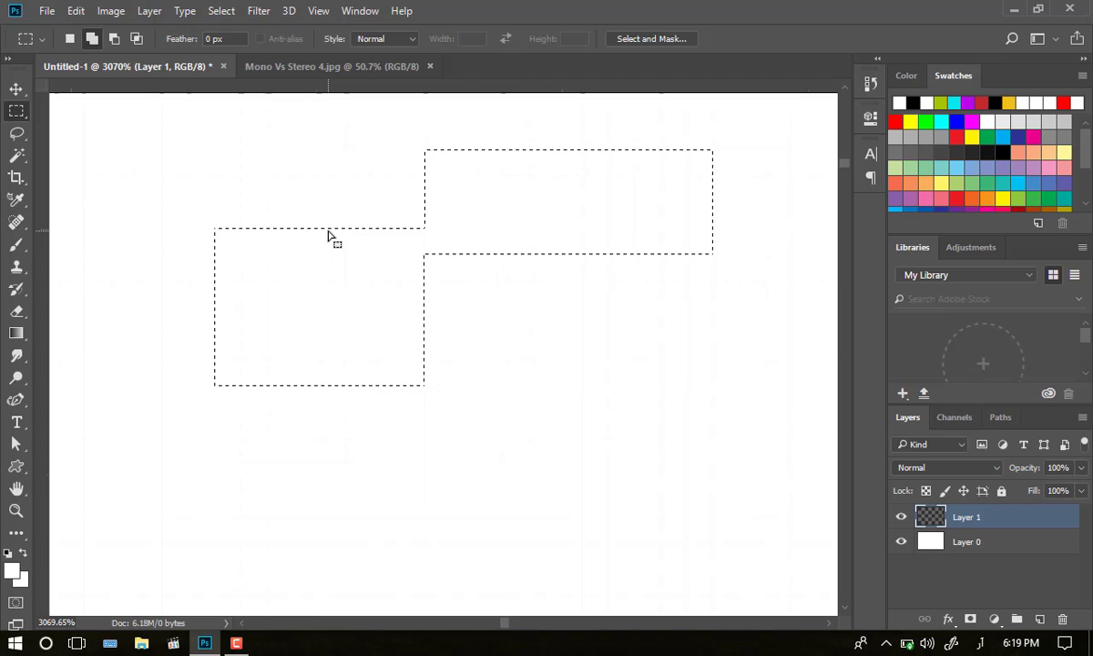
{"action": "key", "text": "shift+alt"}
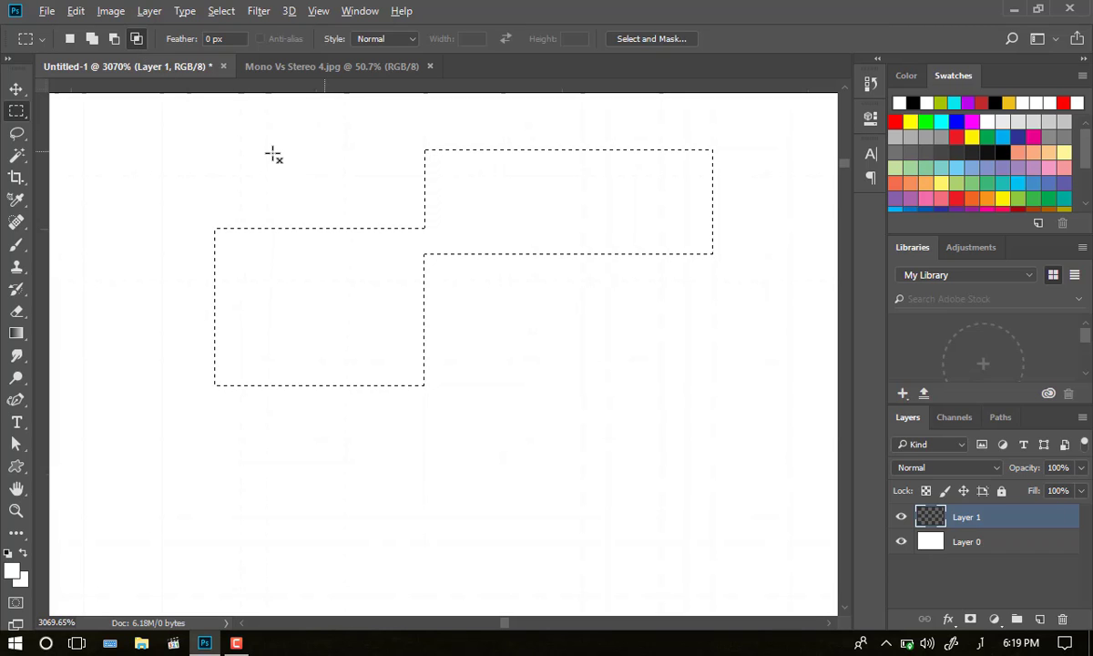
{"action": "key", "text": "alt"}
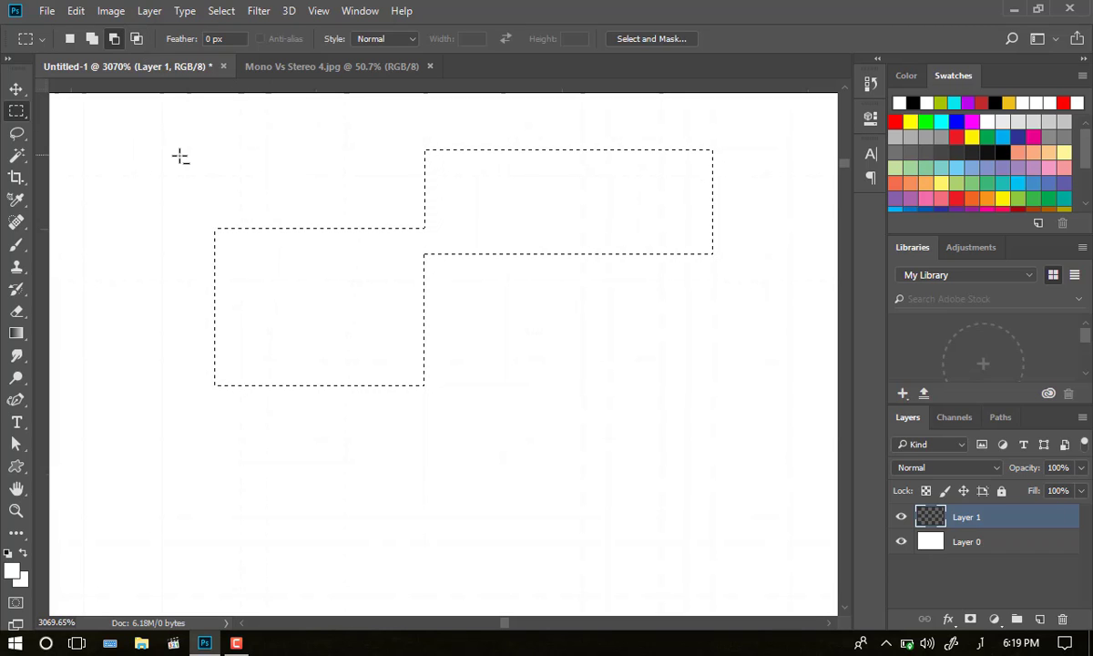
{"action": "left_click", "coordinate": [113, 40]}
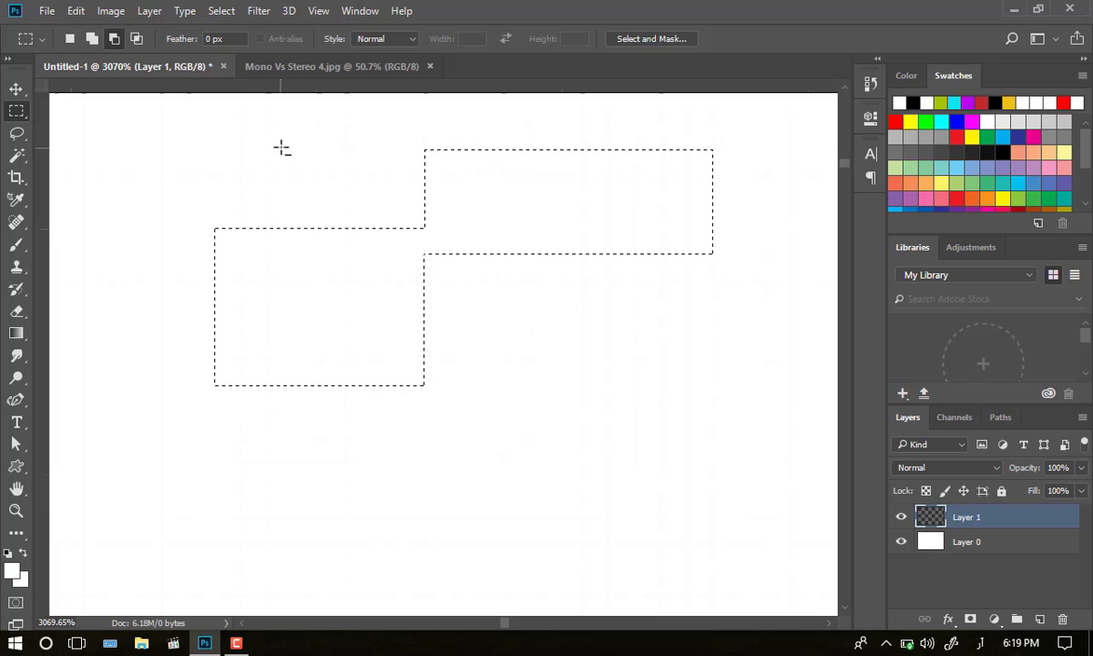
{"action": "left_click_drag", "start_coordinate": [267, 123], "coordinate": [398, 489]}
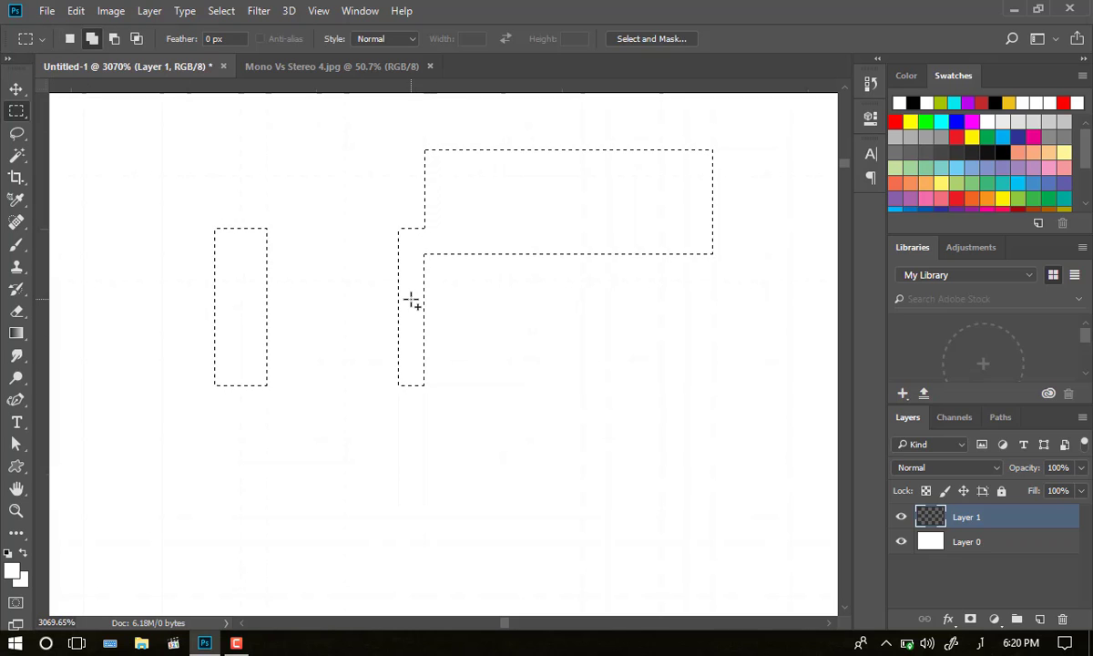
{"action": "key", "text": "ctrl+d"}
Bring up File > Open and cancel it without opening anything
{"action": "left_click", "coordinate": [46, 11]}
{"action": "left_click", "coordinate": [57, 46]}
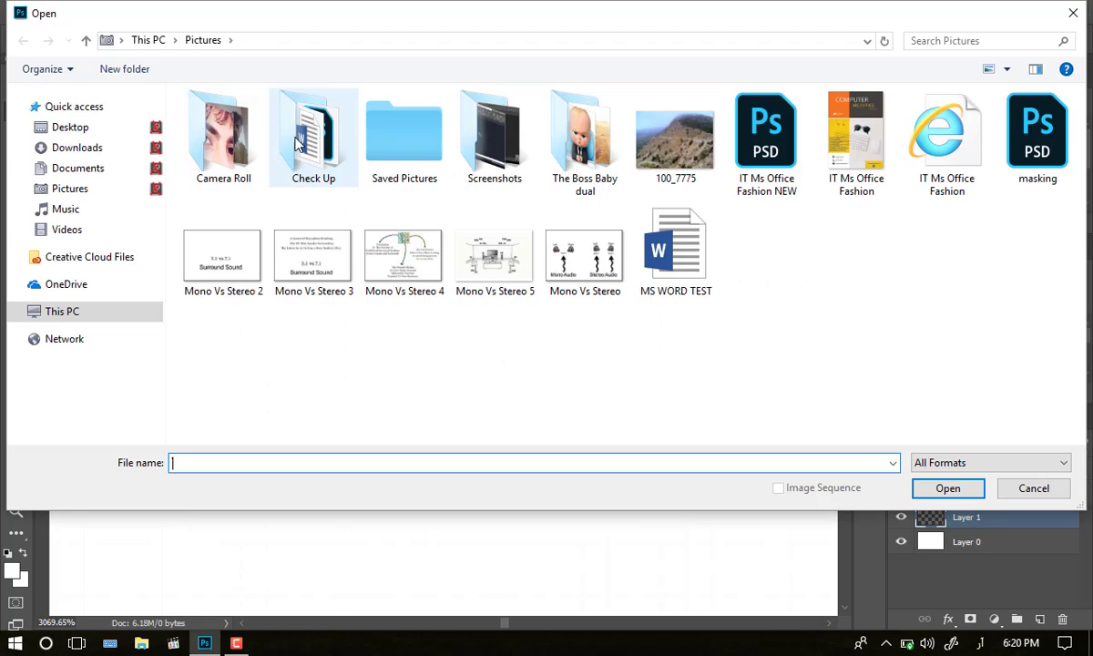
{"action": "left_click", "coordinate": [1033, 491]}
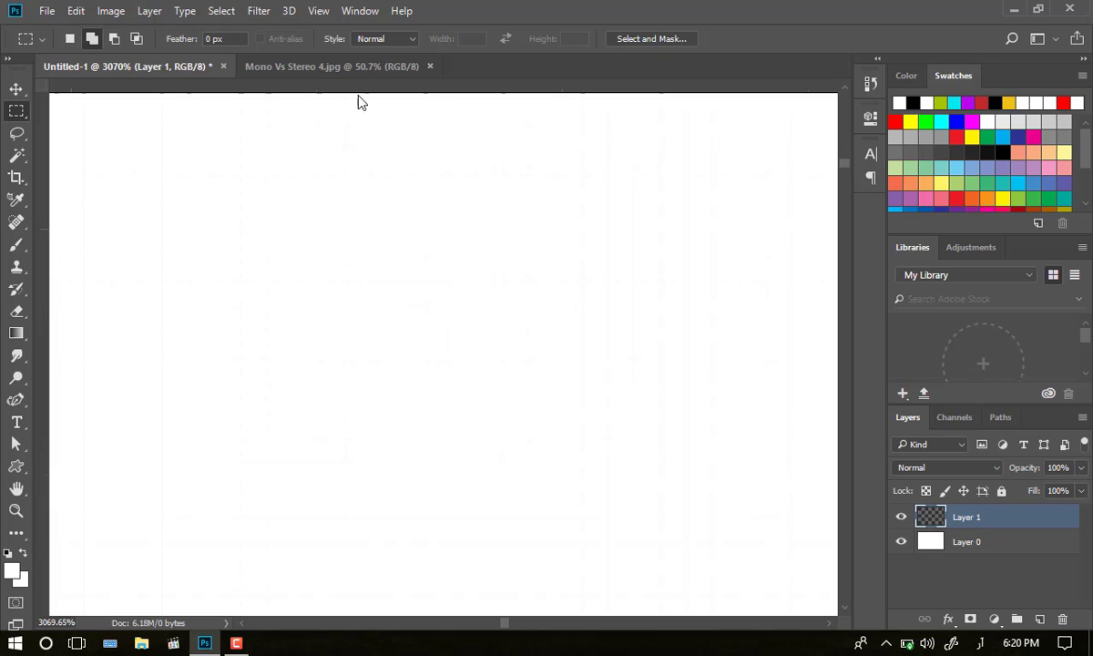
Switch to the Mono Vs Stereo 4.jpg tab and keep the Rectangular Marquee Tool selected
{"action": "left_click", "coordinate": [350, 68]}
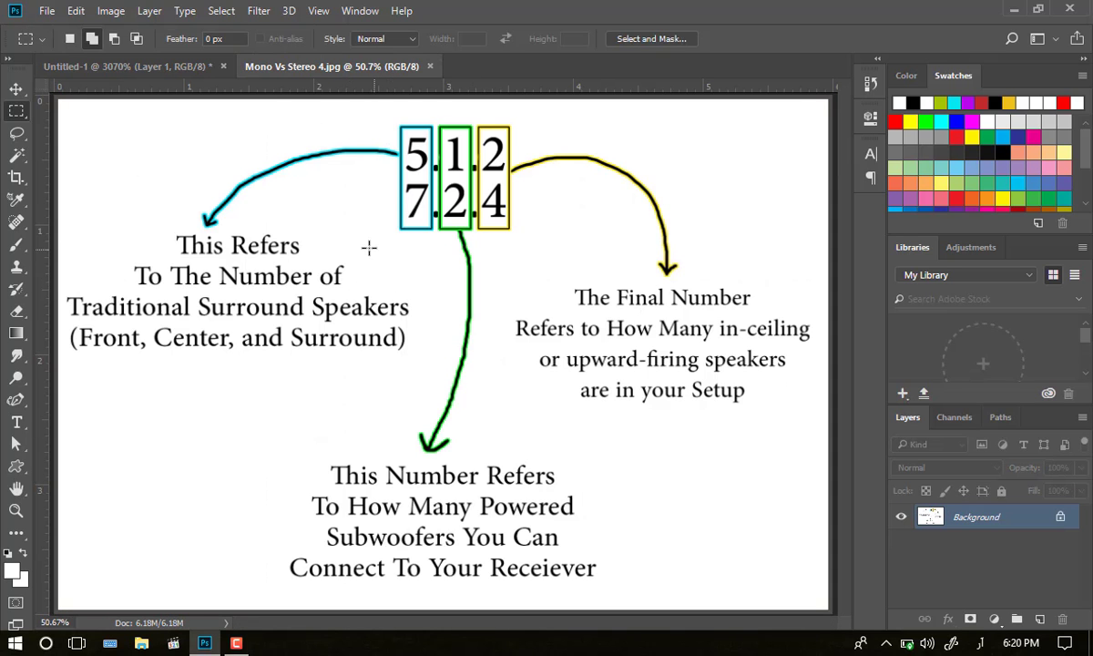
{"action": "right_click", "coordinate": [16, 113]}
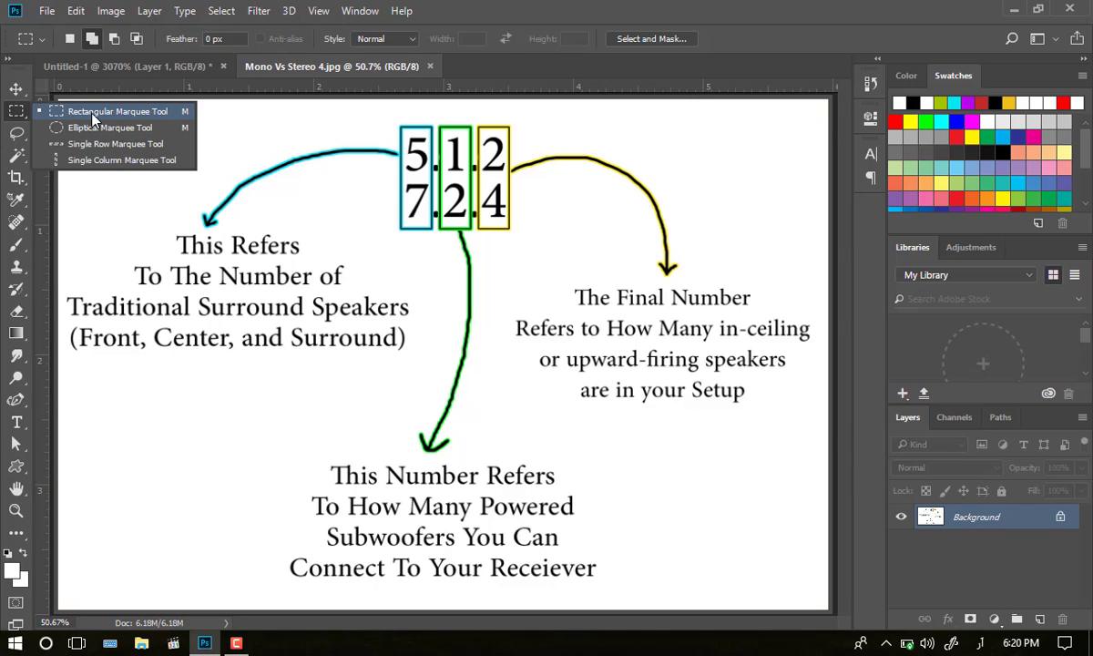
{"action": "left_click", "coordinate": [92, 113]}
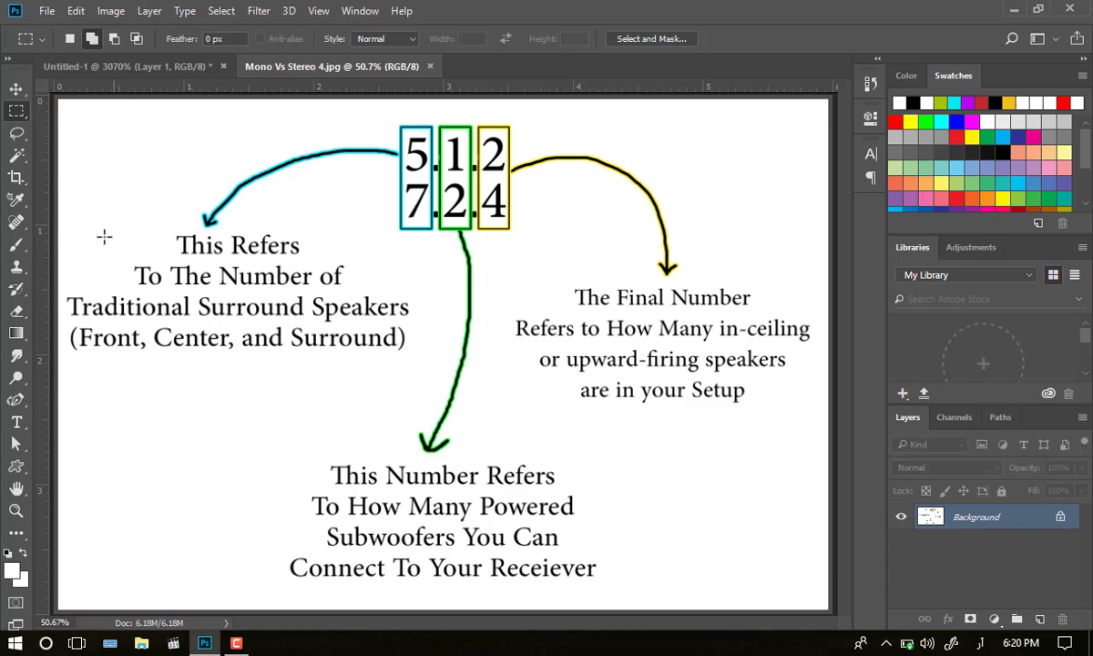
Marquee the left surround-speaker text block, nudge it into place, and open the Fill dialog with Shift+F5
{"action": "left_click_drag", "start_coordinate": [397, 232], "coordinate": [64, 399]}
{"action": "key", "text": "Right"}
{"action": "key", "text": "Right"}
{"action": "key", "text": "Right"}
{"action": "key", "text": "Right"}
{"action": "key", "text": "Right"}
{"action": "key", "text": "Up"}
{"action": "key", "text": "Up"}
{"action": "key", "text": "Up"}
{"action": "key", "text": "Up"}
{"action": "key", "text": "Up"}
{"action": "key", "text": "Up"}
{"action": "key", "text": "Up"}
{"action": "key", "text": "Up"}
{"action": "key", "text": "Down"}
{"action": "key", "text": "Down"}
{"action": "key", "text": "Down"}
{"action": "key", "text": "shift+F5"}
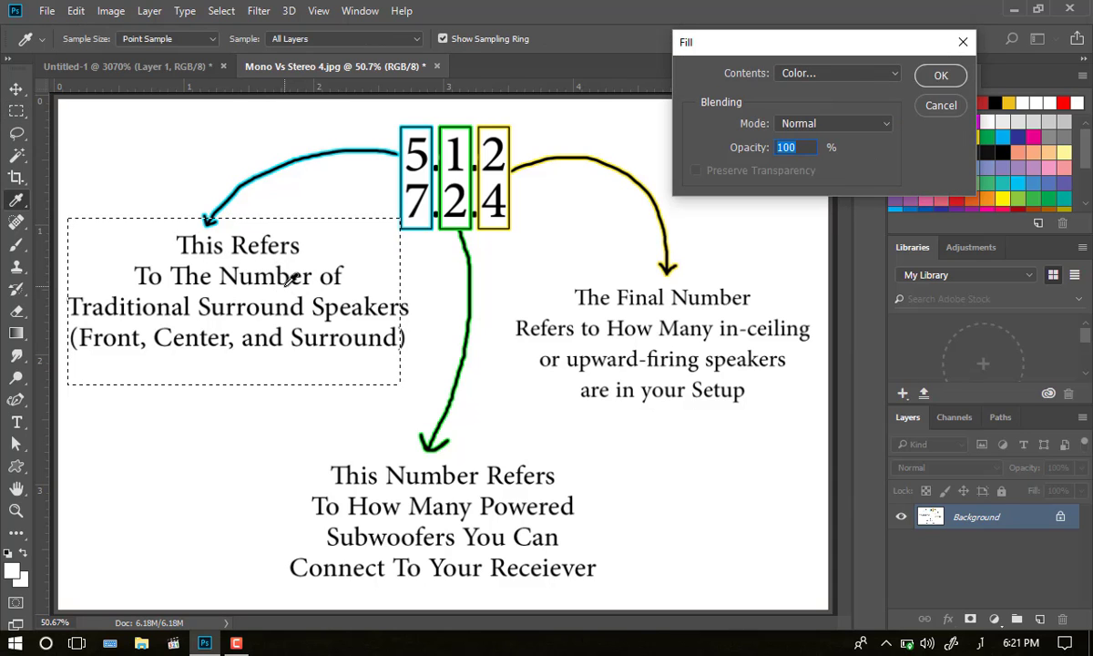
{"action": "left_click_drag", "start_coordinate": [794, 40], "coordinate": [537, 37]}
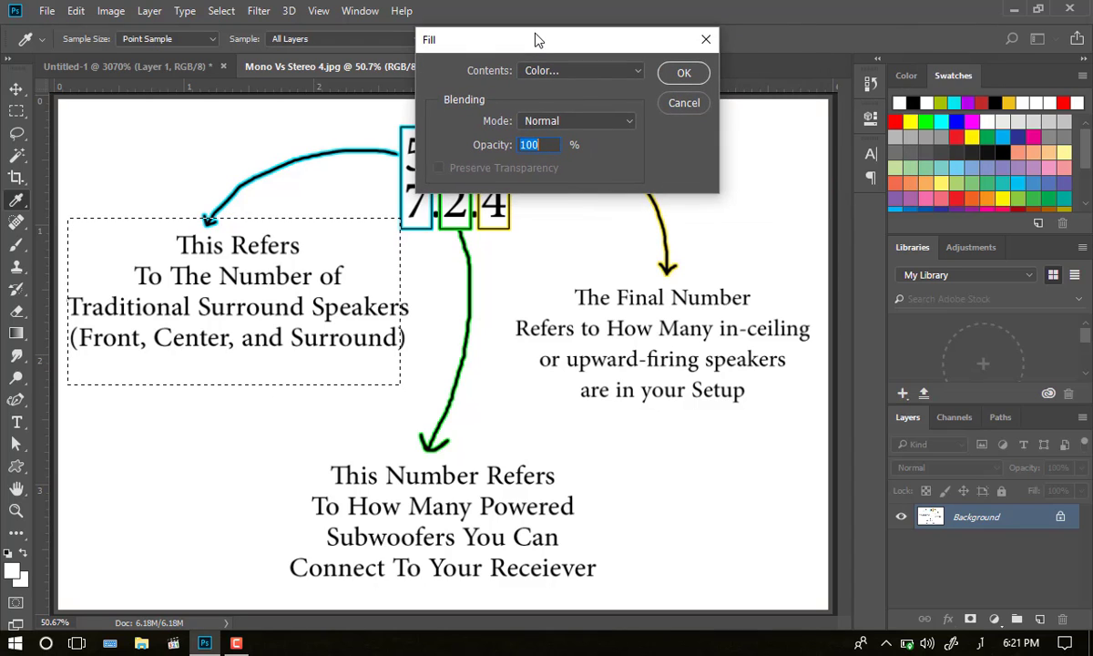
Cancel Fill, unlock the Background into Layer 0, and delete the selected caption to transparency
{"action": "left_click", "coordinate": [684, 103]}
{"action": "key", "text": "m"}
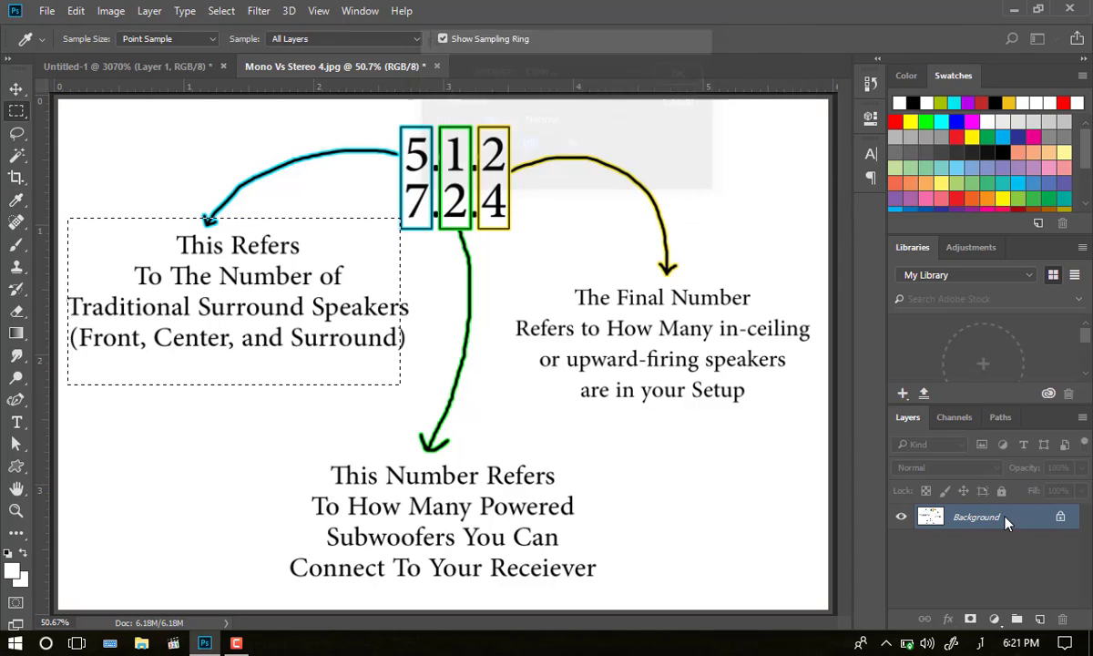
{"action": "left_click", "coordinate": [1059, 518]}
{"action": "key", "text": "Delete"}
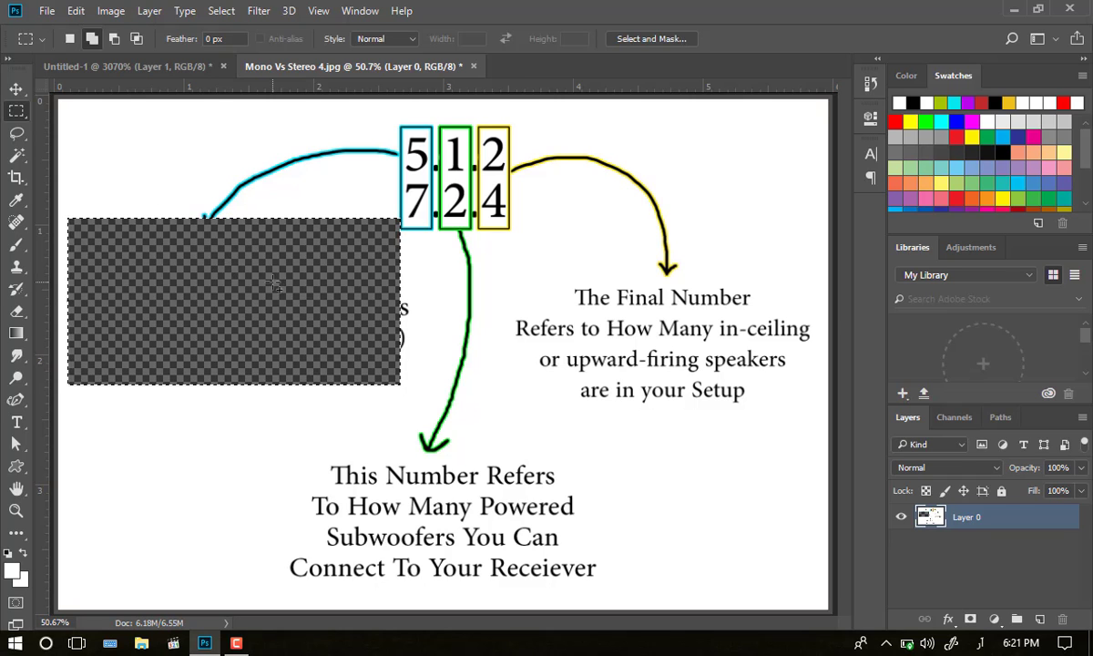
{"action": "key", "text": "v"}
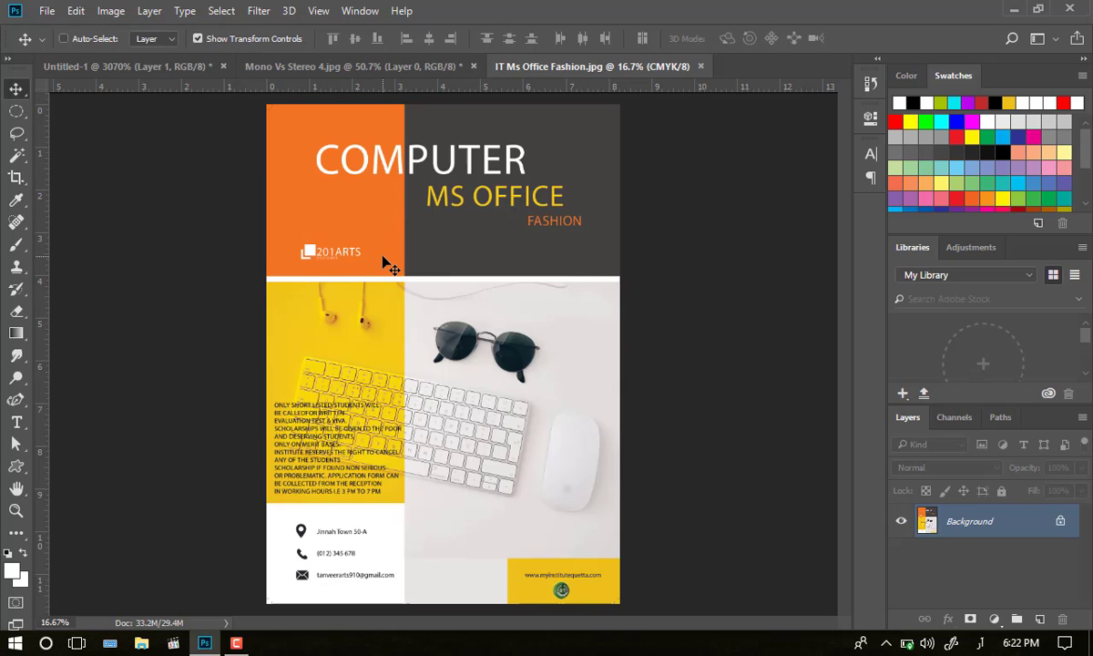
Marquee-select the flyer's top header band, unlock the Background as Layer 0, and undo the deletion
{"action": "left_click", "coordinate": [16, 110]}
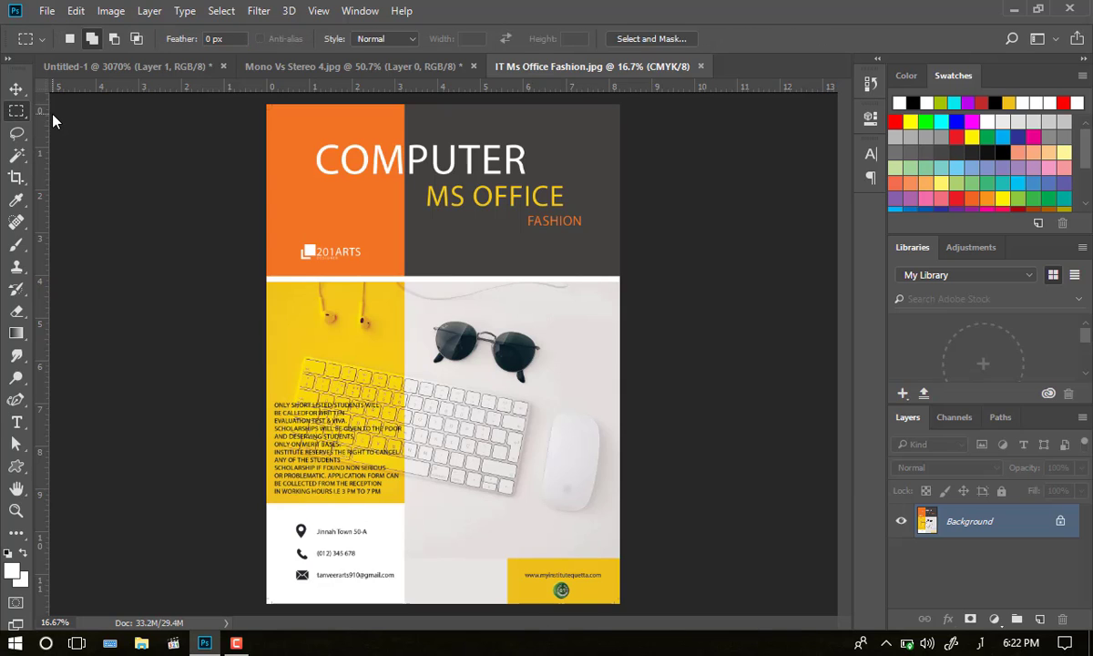
{"action": "left_click_drag", "start_coordinate": [619, 275], "coordinate": [260, 105]}
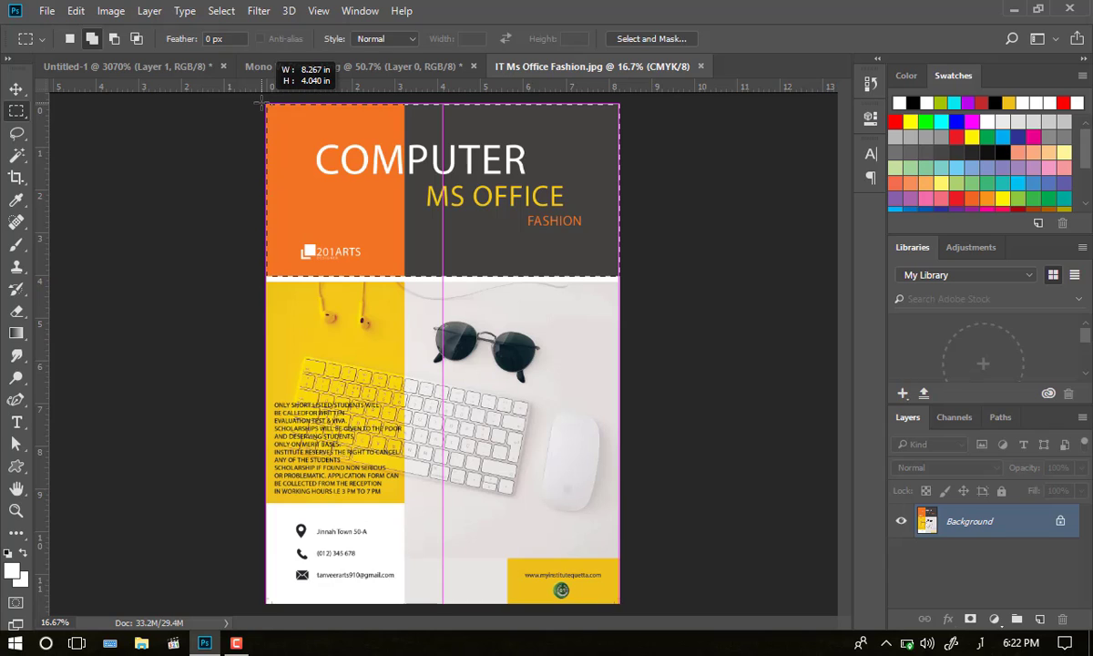
{"action": "left_click_drag", "start_coordinate": [260, 105], "coordinate": [259, 105]}
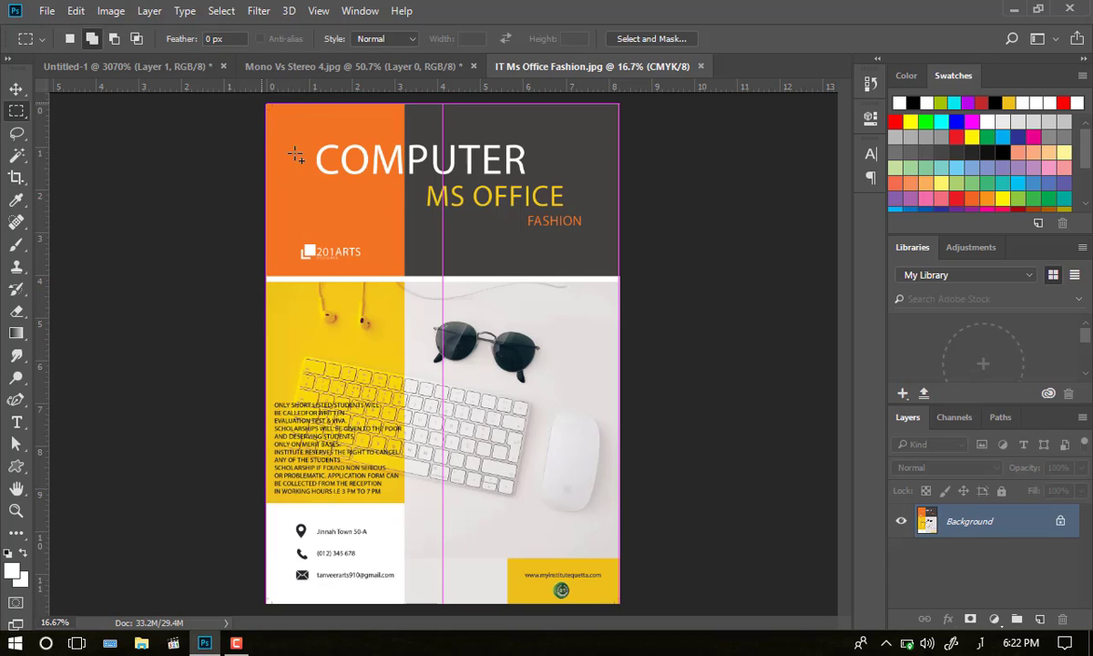
{"action": "left_click", "coordinate": [1060, 521]}
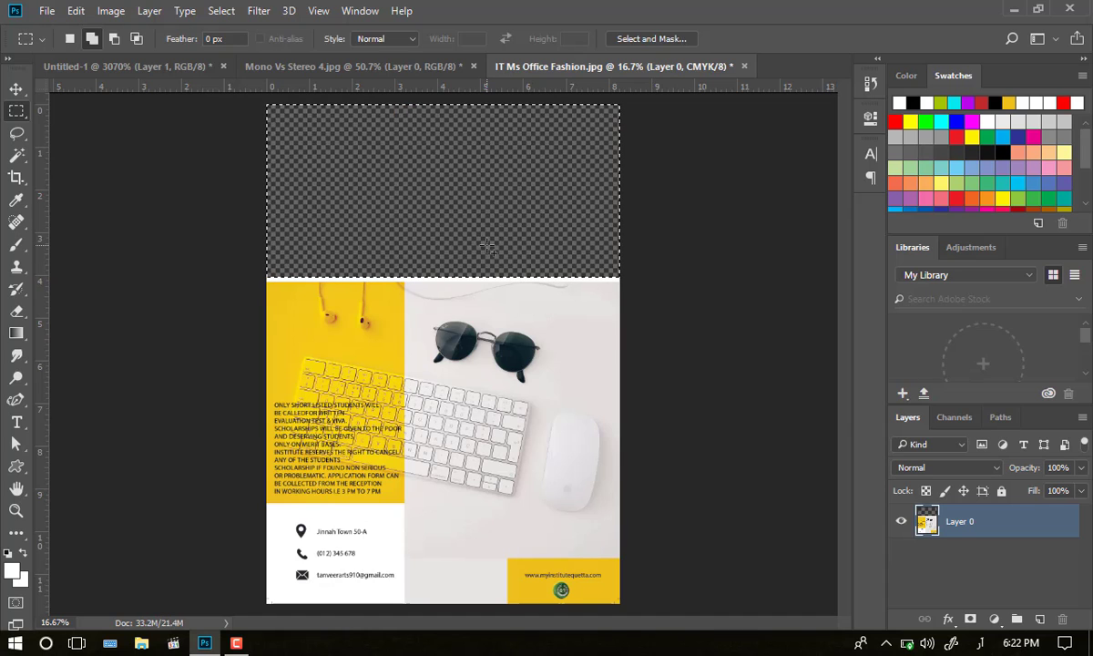
{"action": "key", "text": "ctrl+z"}
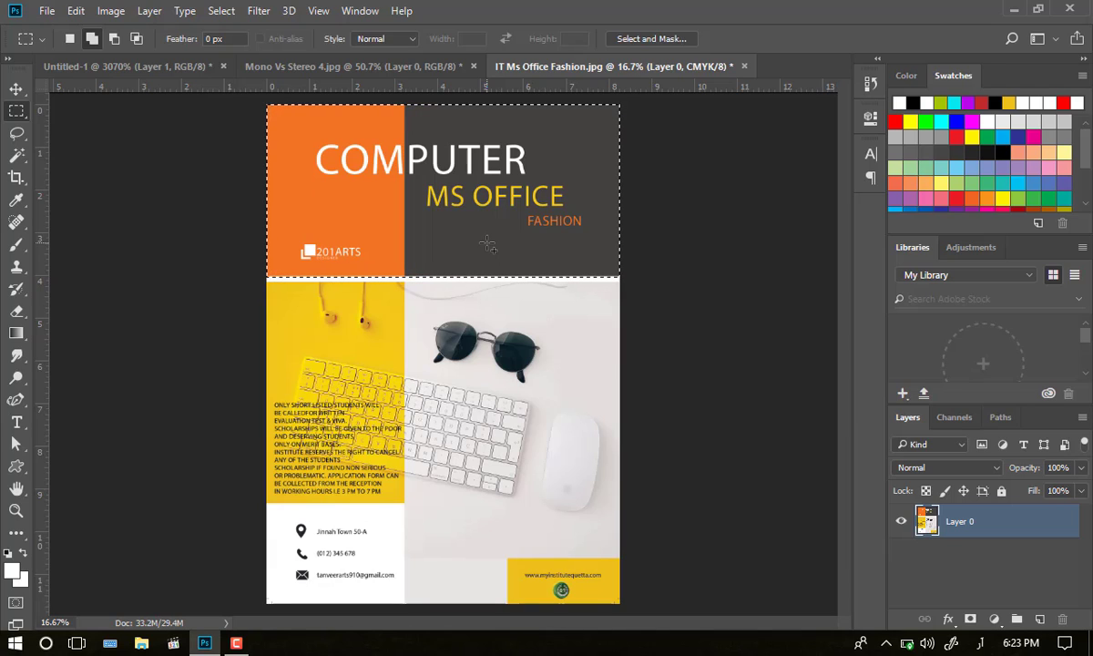
Duplicate the selected header band onto a new Layer 1 with Ctrl+J
{"action": "key", "text": "ctrl+j"}
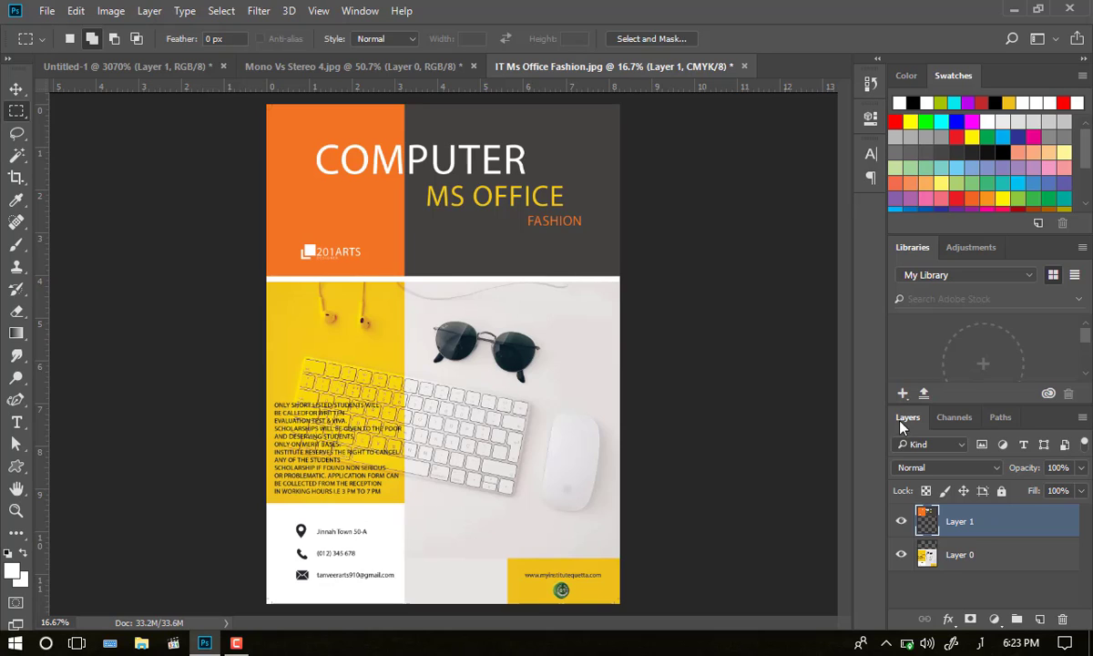
Toggle Layer 1 and Layer 0 visibility to inspect the header copy, then fold it back into Layer 0
{"action": "left_click", "coordinate": [901, 523]}
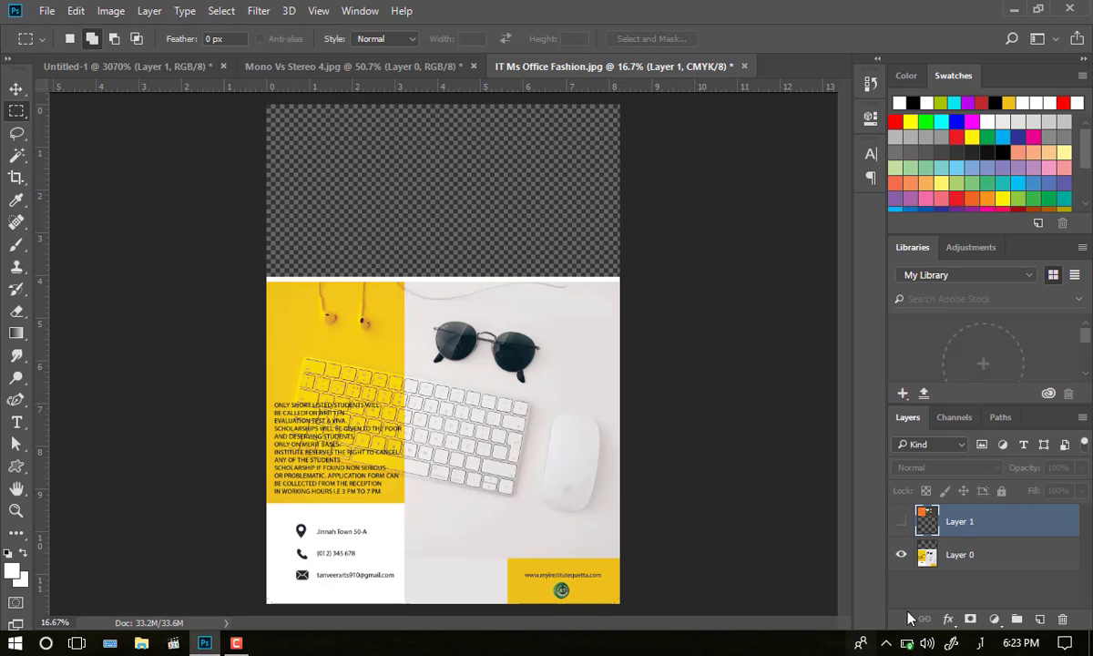
{"action": "left_click", "coordinate": [901, 521]}
{"action": "left_click", "coordinate": [902, 554]}
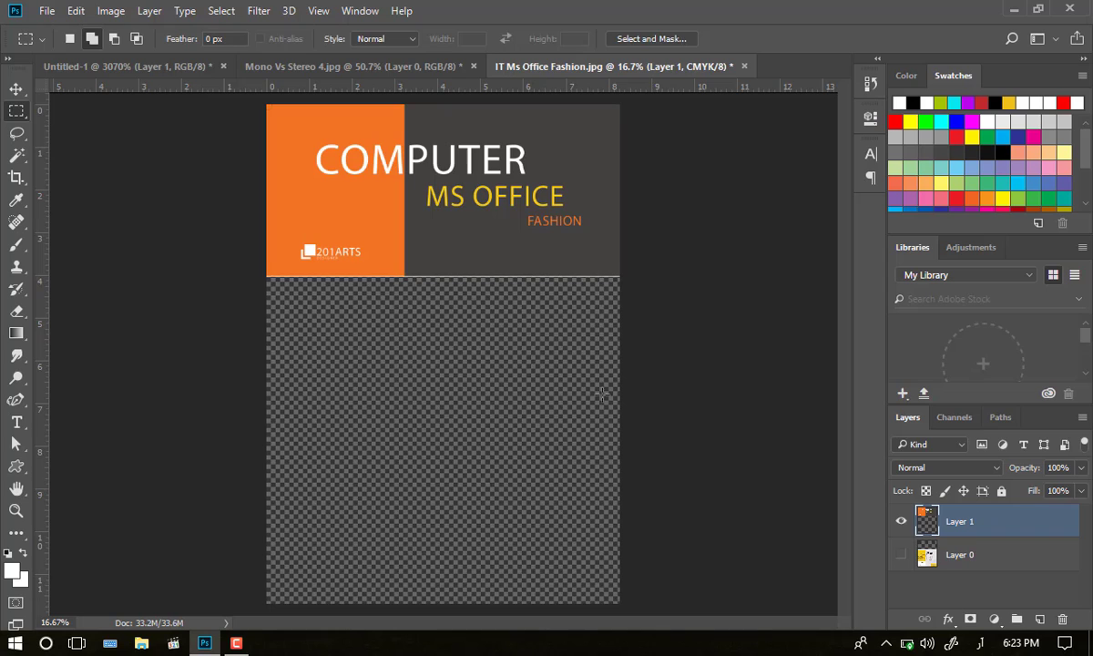
{"action": "left_click", "coordinate": [902, 554]}
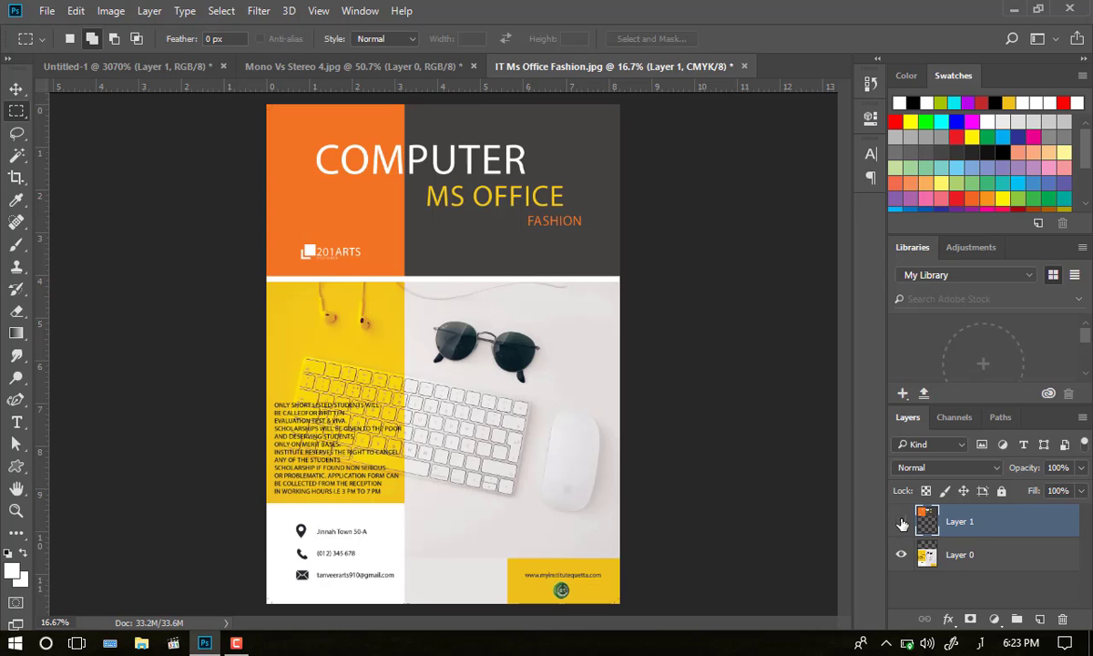
{"action": "left_click", "coordinate": [927, 521], "text": "ctrl"}
{"action": "key", "text": "ctrl+e"}
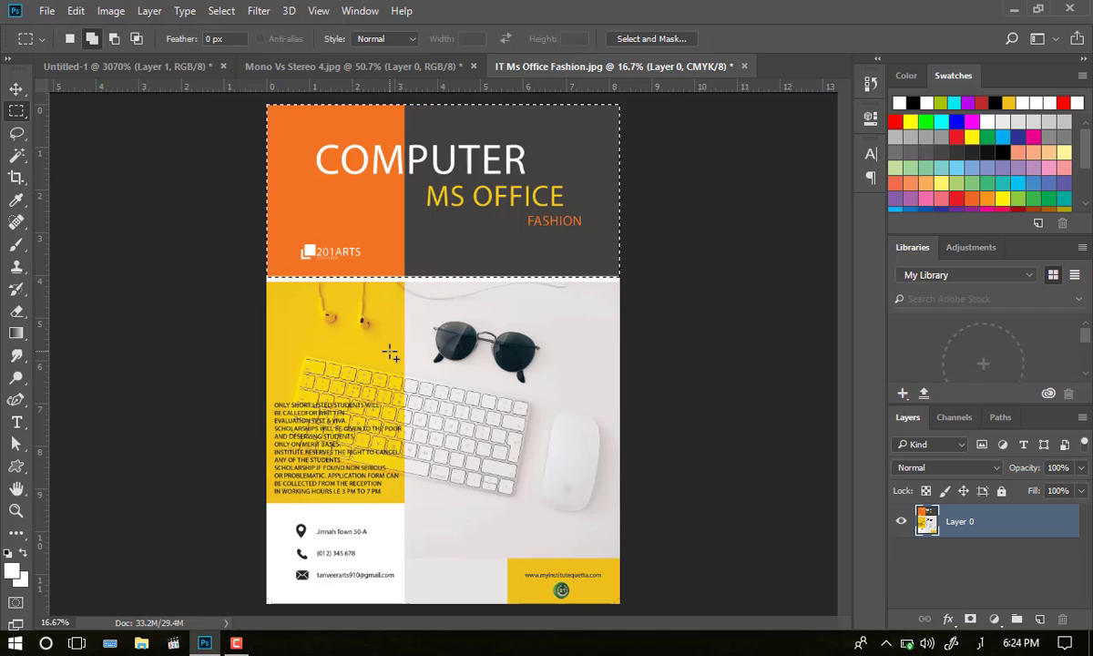
{"action": "key", "text": "ctrl+j"}
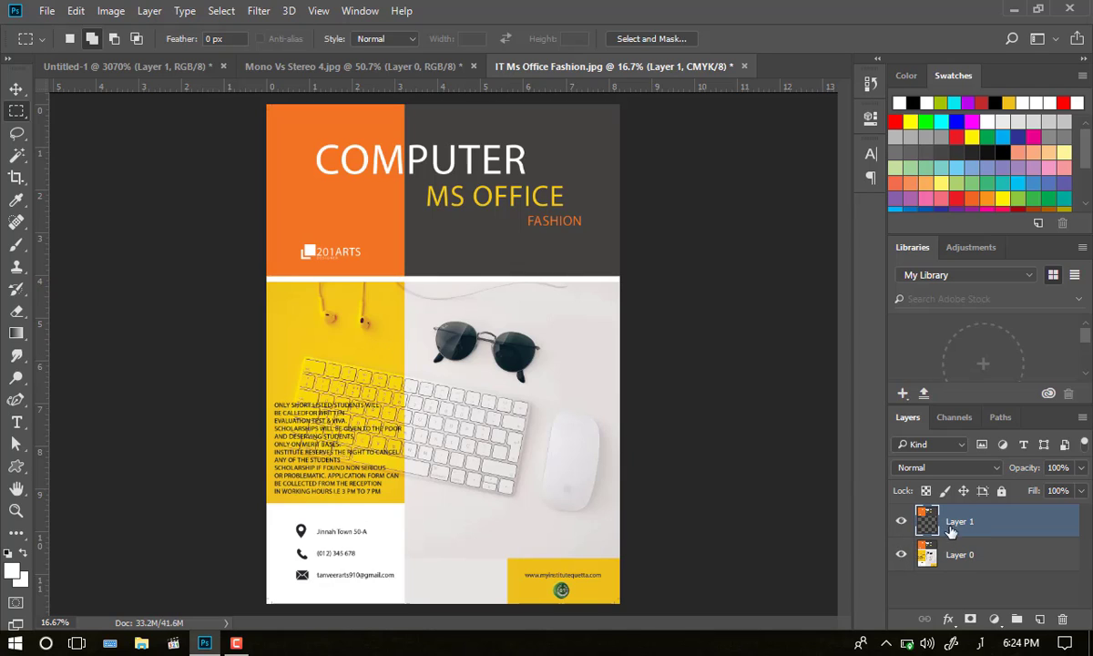
{"action": "left_click", "coordinate": [901, 521]}
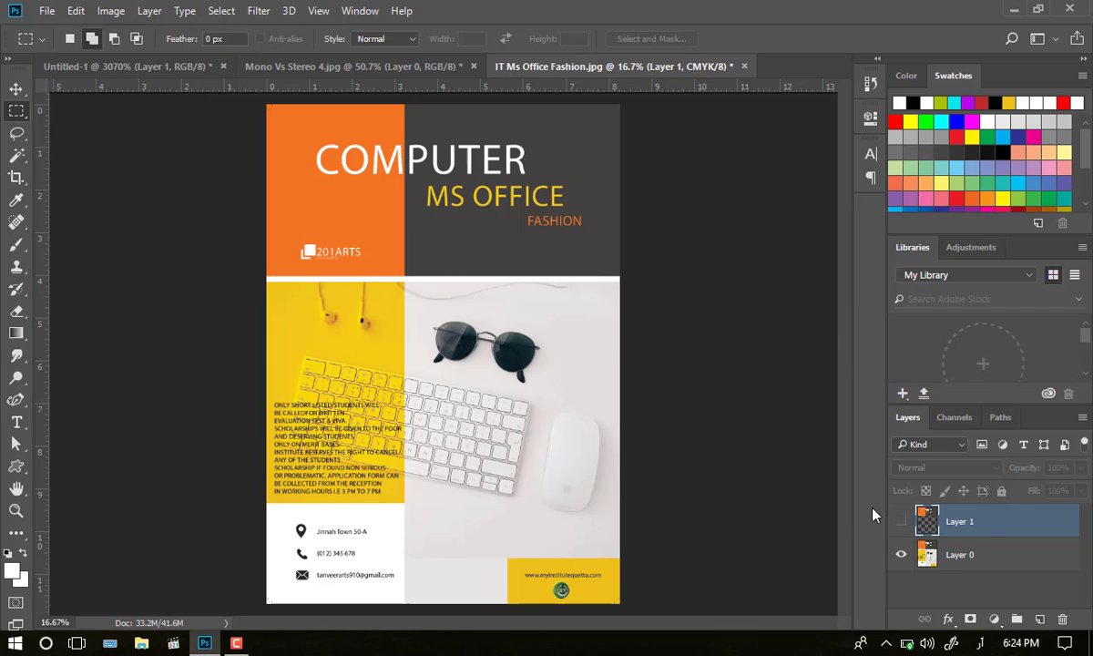
{"action": "left_click", "coordinate": [901, 554]}
{"action": "left_click", "coordinate": [901, 521]}
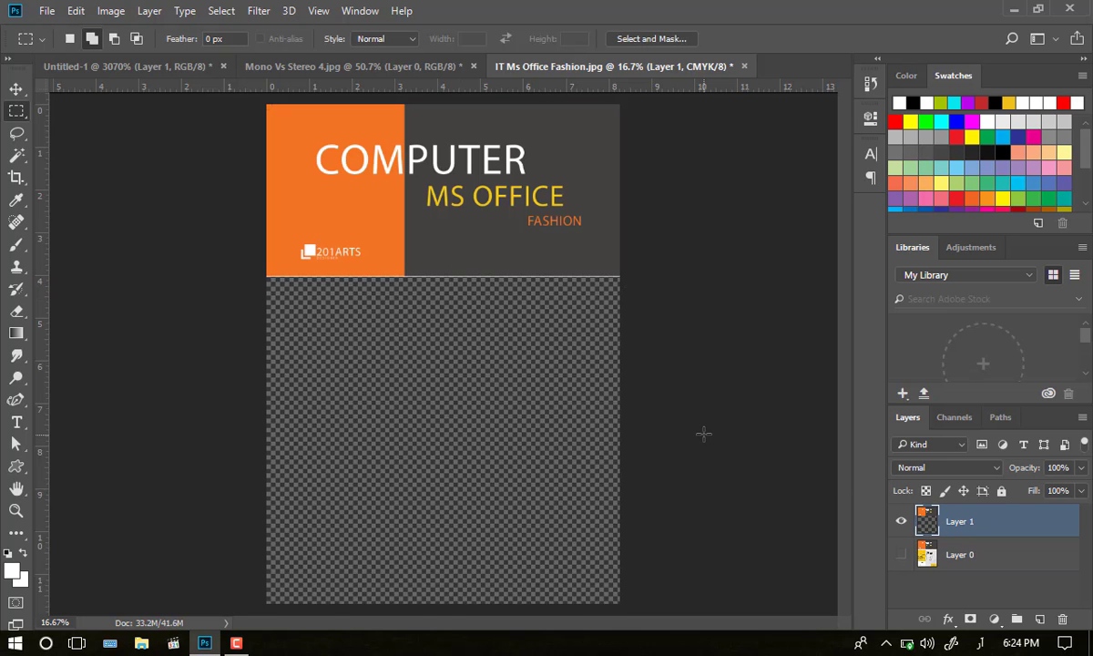
{"action": "key", "text": "ctrl+e"}
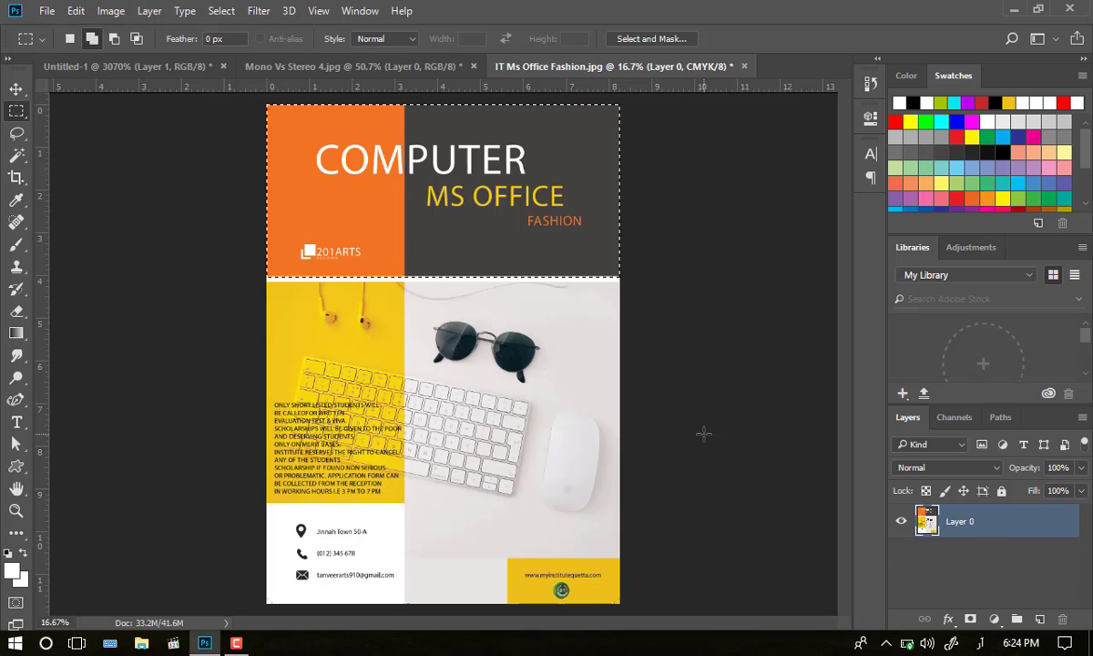
Dismiss the selection's context menu without cutting to a layer, and clear the header selection
{"action": "right_click", "coordinate": [392, 175]}
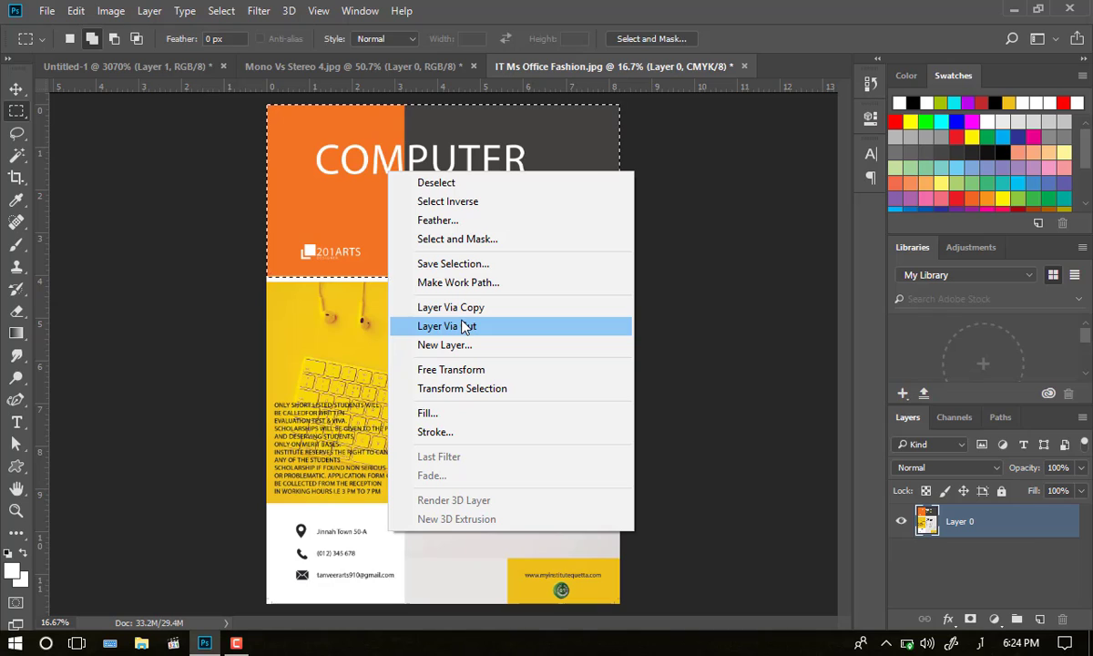
{"action": "left_click", "coordinate": [334, 182]}
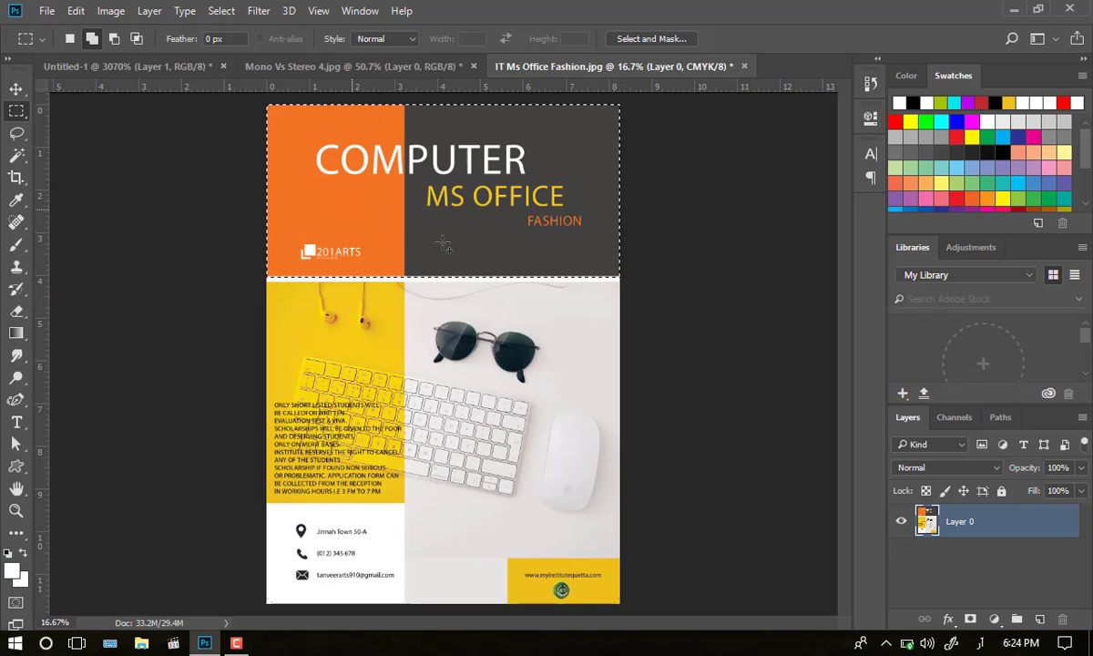
{"action": "left_click", "coordinate": [488, 248]}
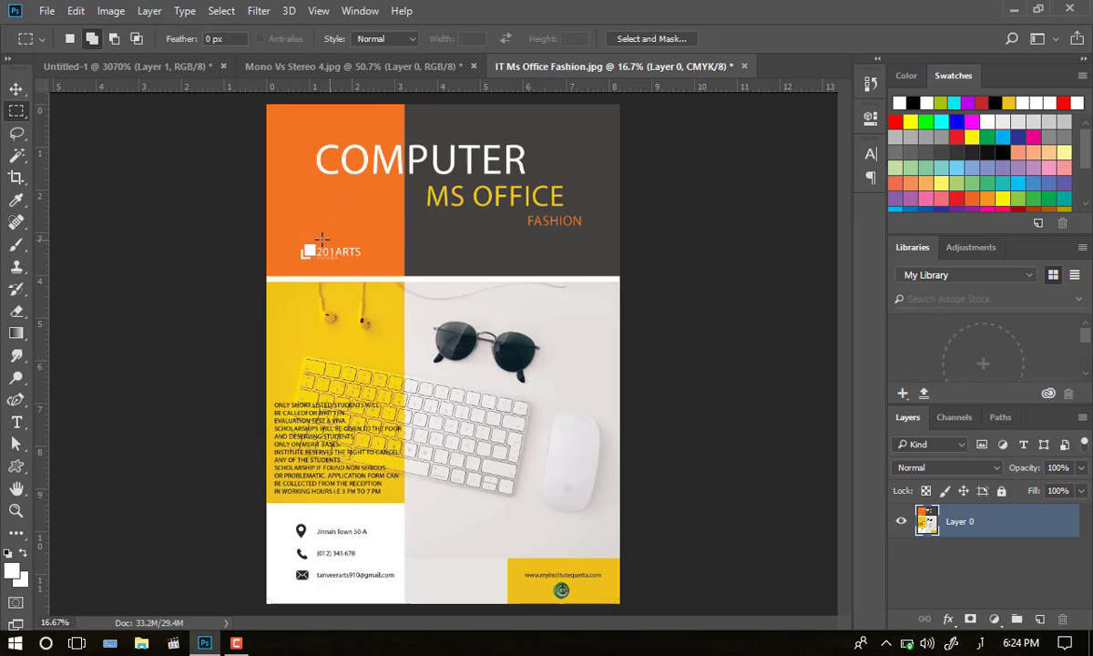
Switch through the Move and selection tools back to the Rectangular Marquee and open its variants list
{"action": "key", "text": "v"}
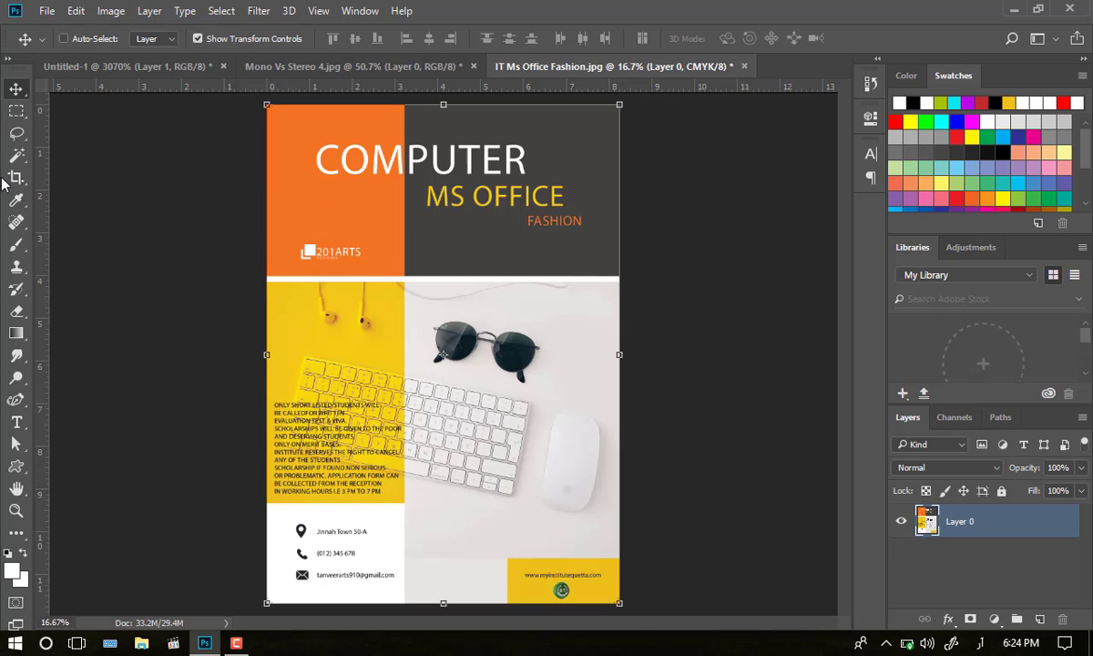
{"action": "left_click", "coordinate": [17, 132]}
{"action": "left_click", "coordinate": [16, 110]}
{"action": "left_click", "coordinate": [16, 111]}
{"action": "left_click", "coordinate": [16, 111]}
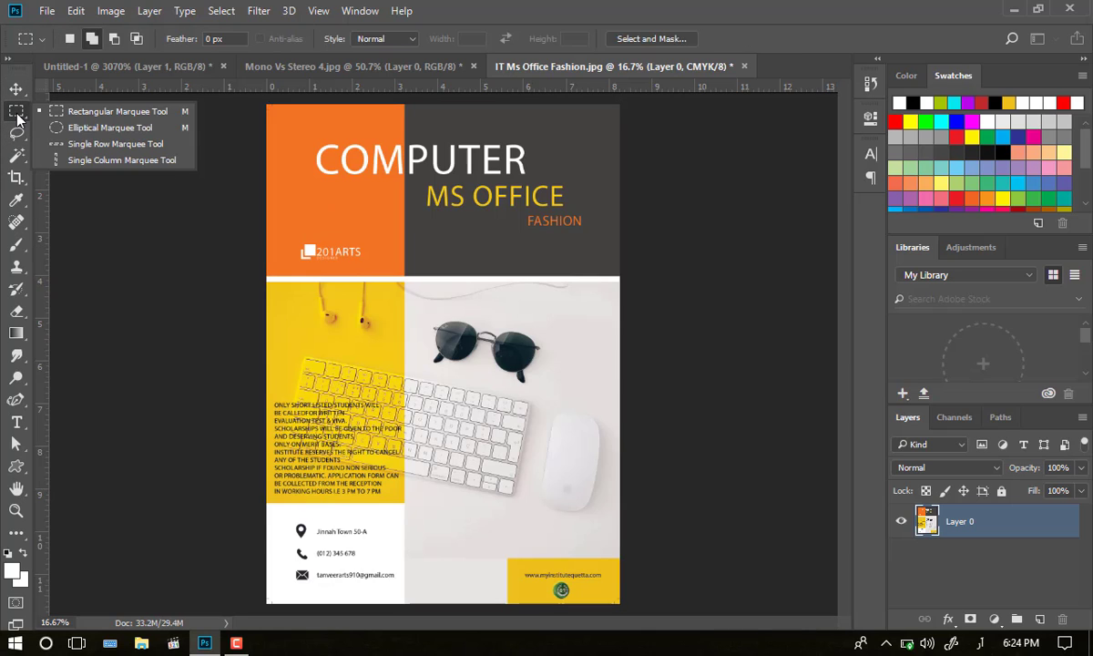
Make a Single Row Marquee selection across the header above the 201ARTS logo, zooming in to inspect it
{"action": "left_click", "coordinate": [100, 148]}
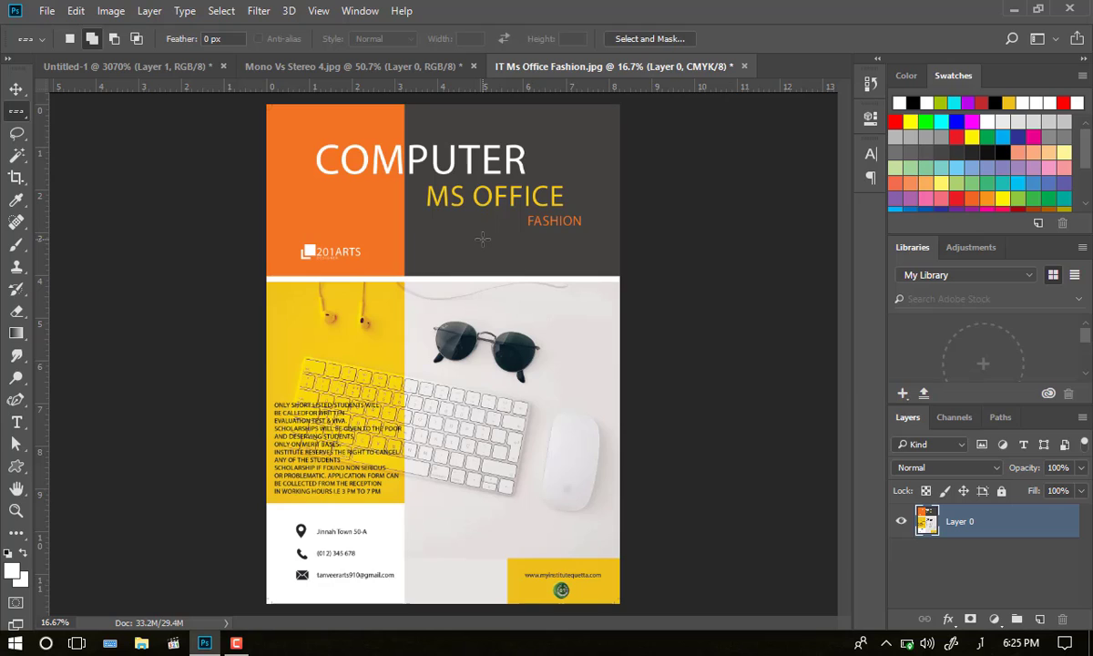
{"action": "left_click", "coordinate": [526, 239]}
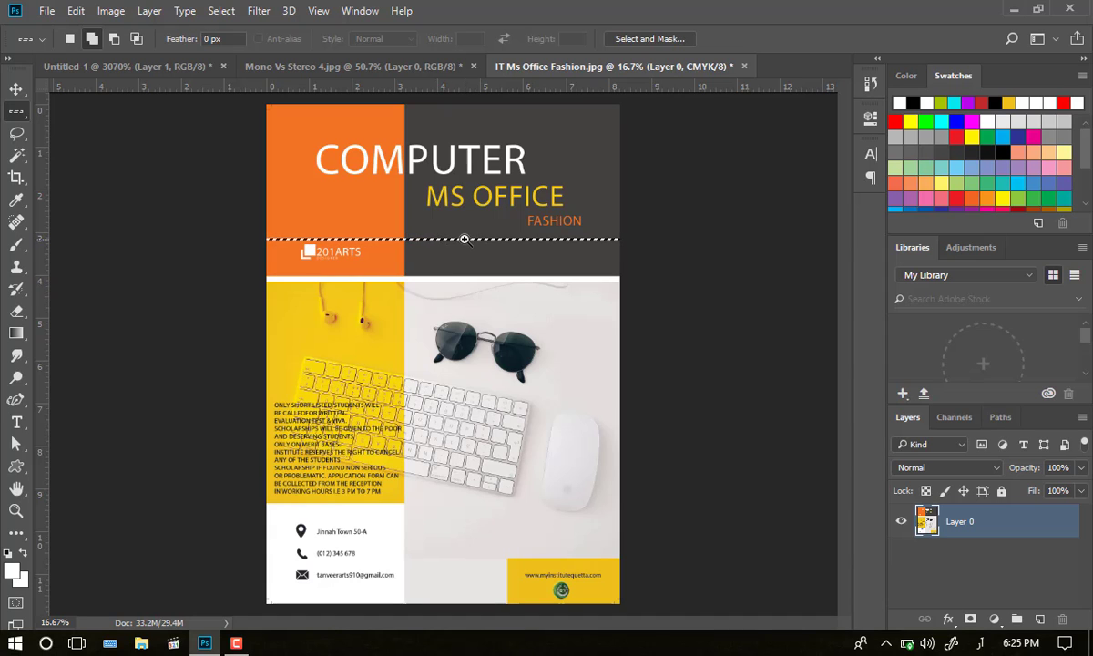
{"action": "left_click_drag", "start_coordinate": [593, 251], "coordinate": [715, 299]}
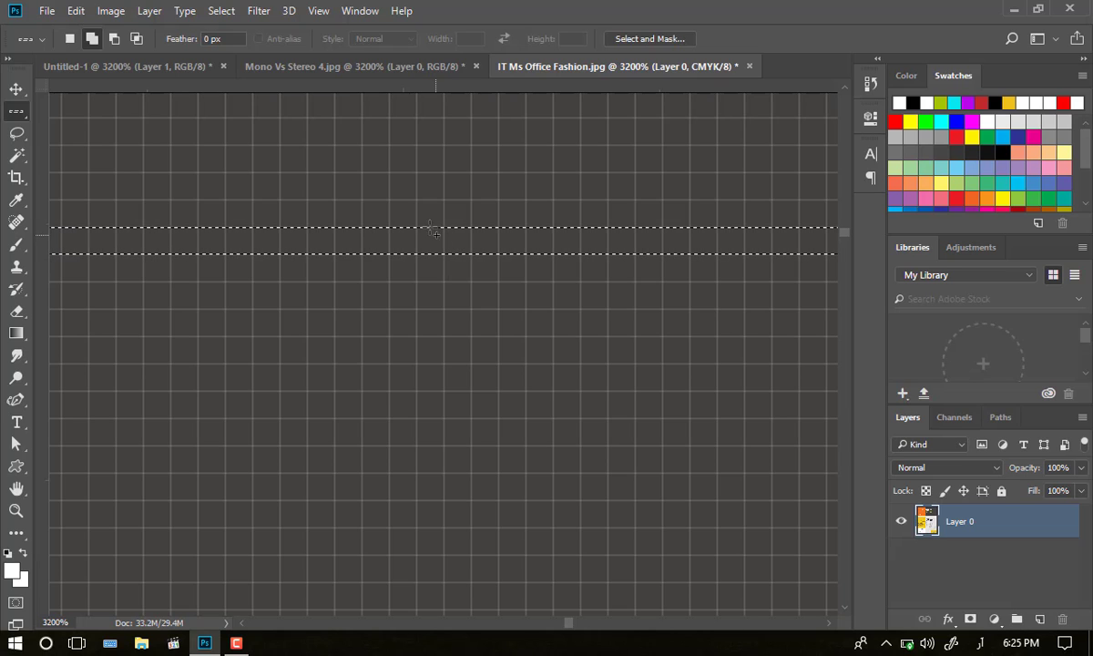
{"action": "scroll", "coordinate": [457, 217], "scroll_direction": "down", "scroll_amount": 10}
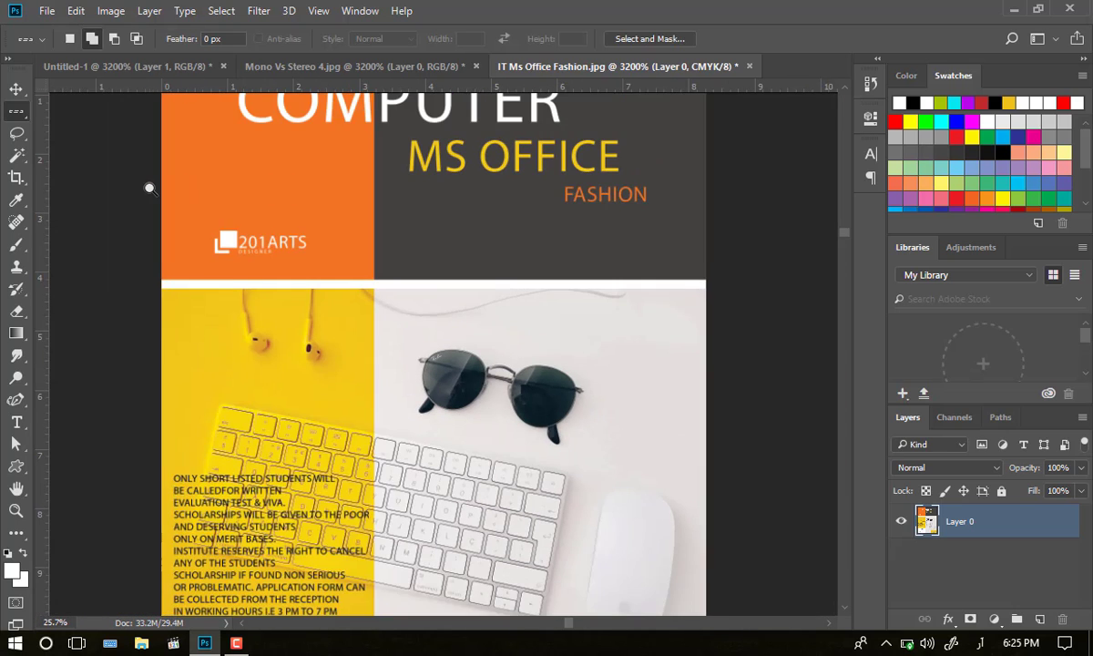